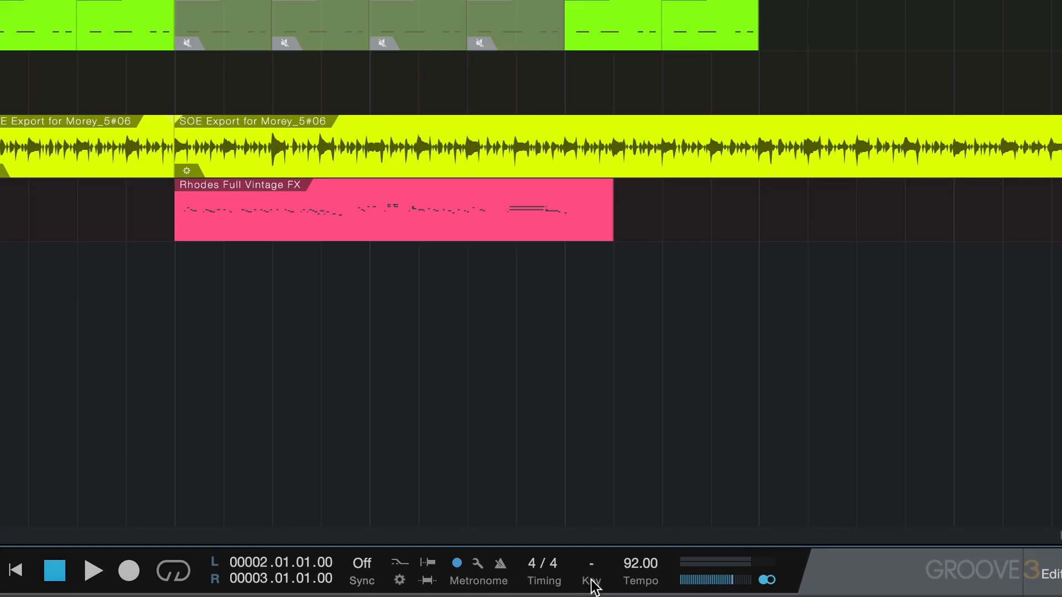
- Set the song's key signature to G minor
left_click(591, 570)
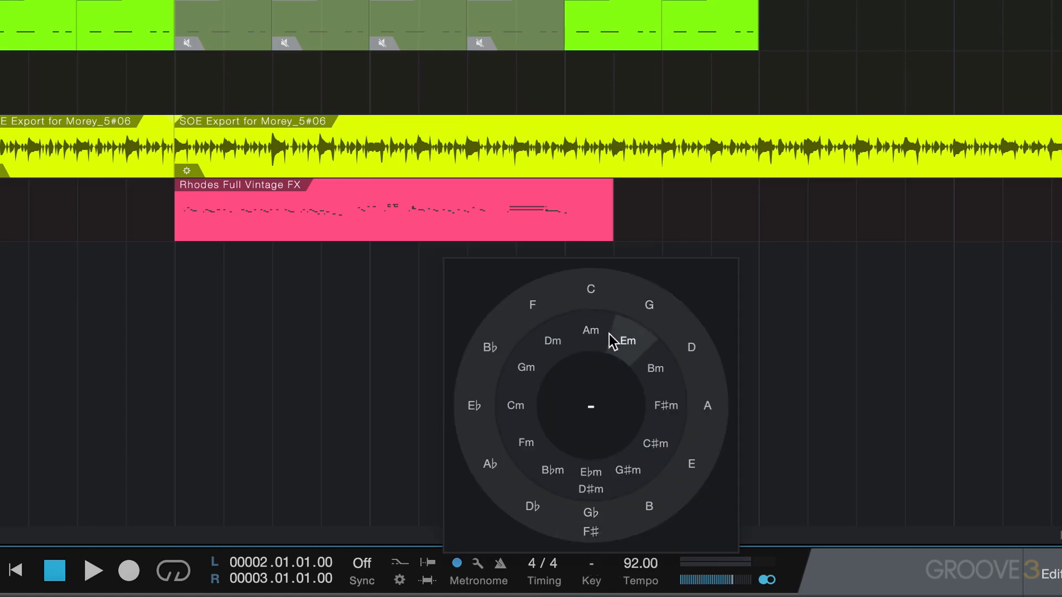
left_click(525, 366)
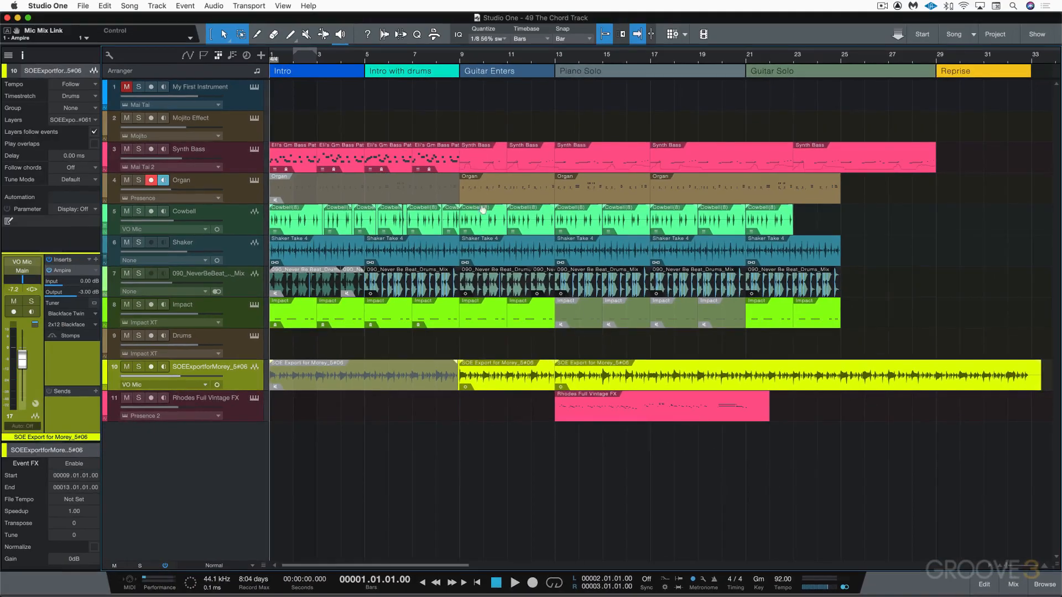
left_click(499, 196)
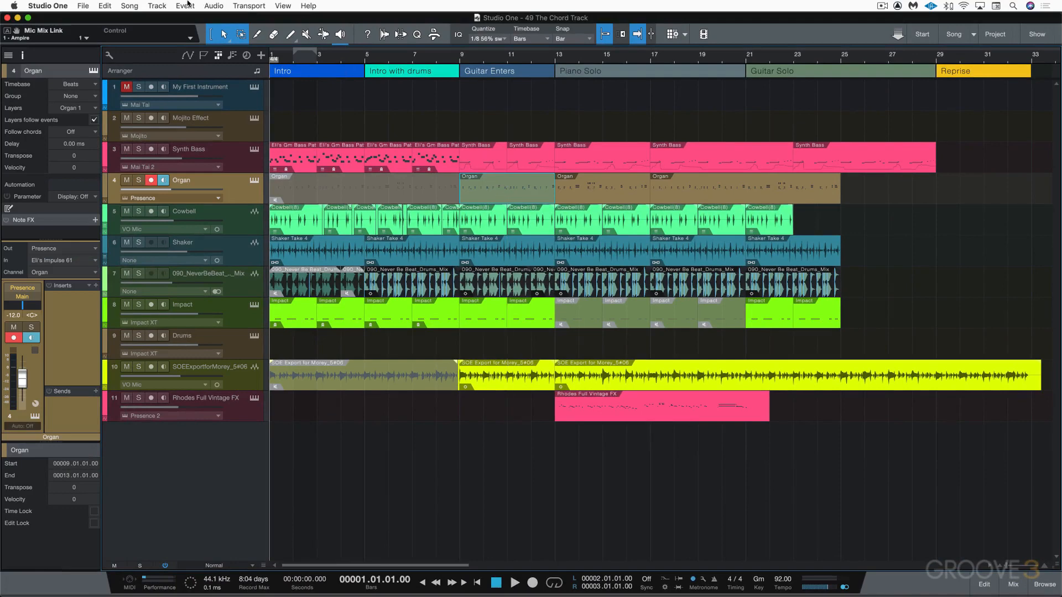
left_click(186, 5)
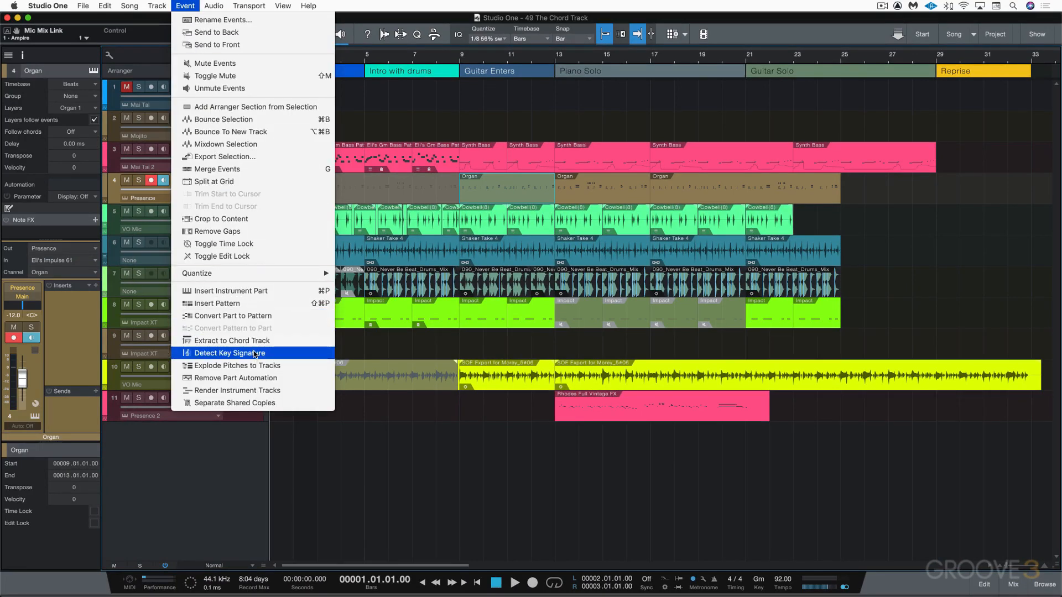
left_click(419, 458)
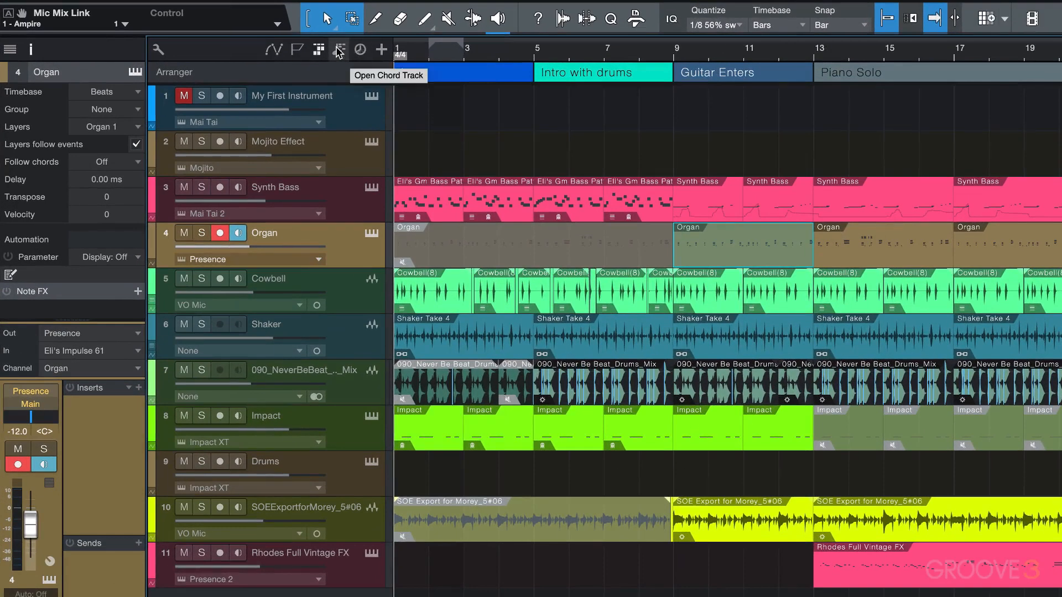
- Show the Chord Track in place of the Arranger Track and add a Gm chord spanning bar 1 to bar 3
left_click(339, 50)
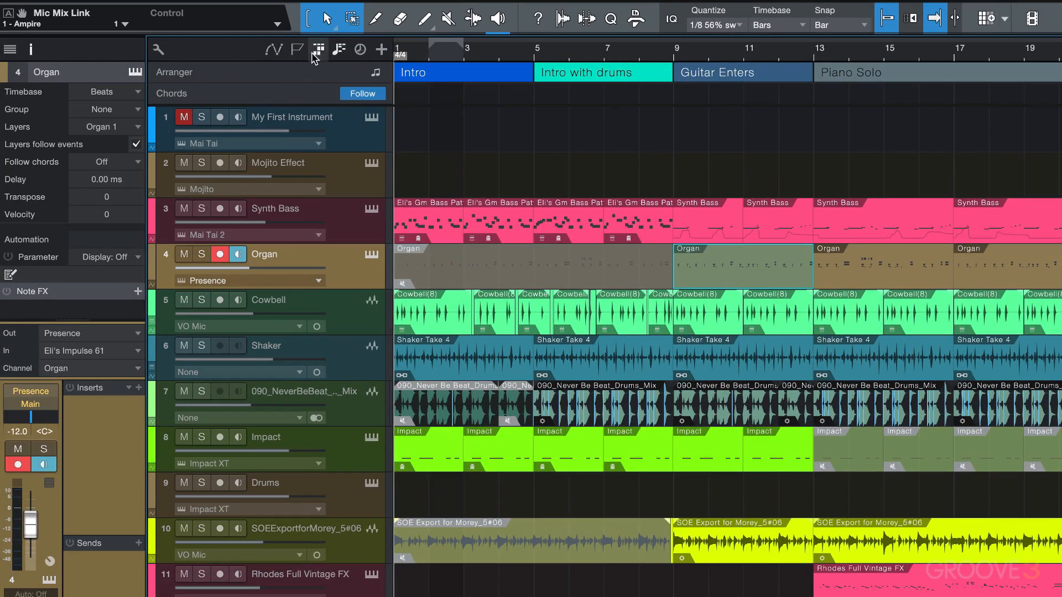
left_click(319, 52)
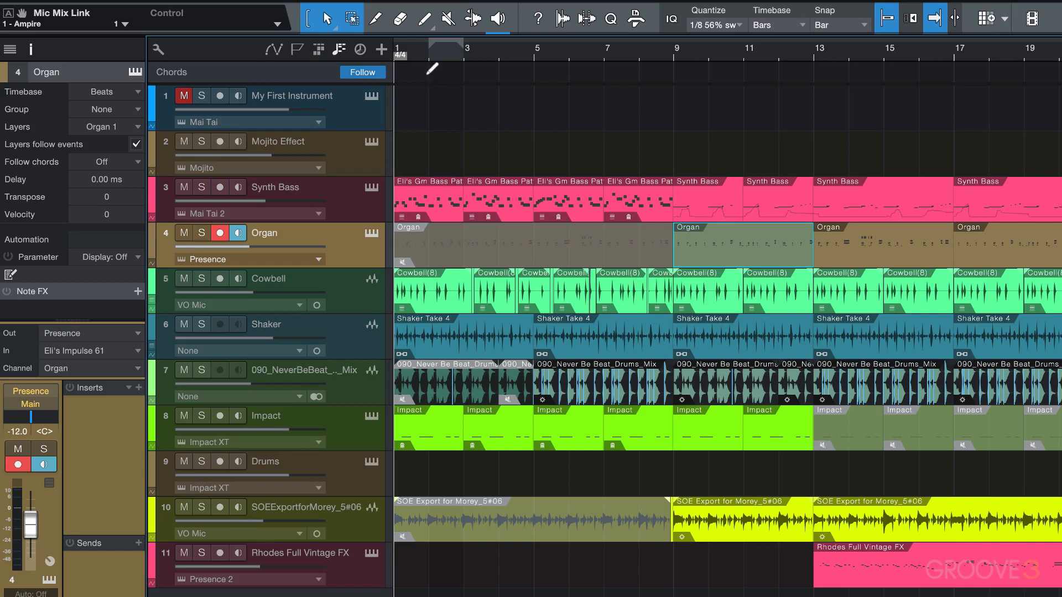
left_click(410, 70)
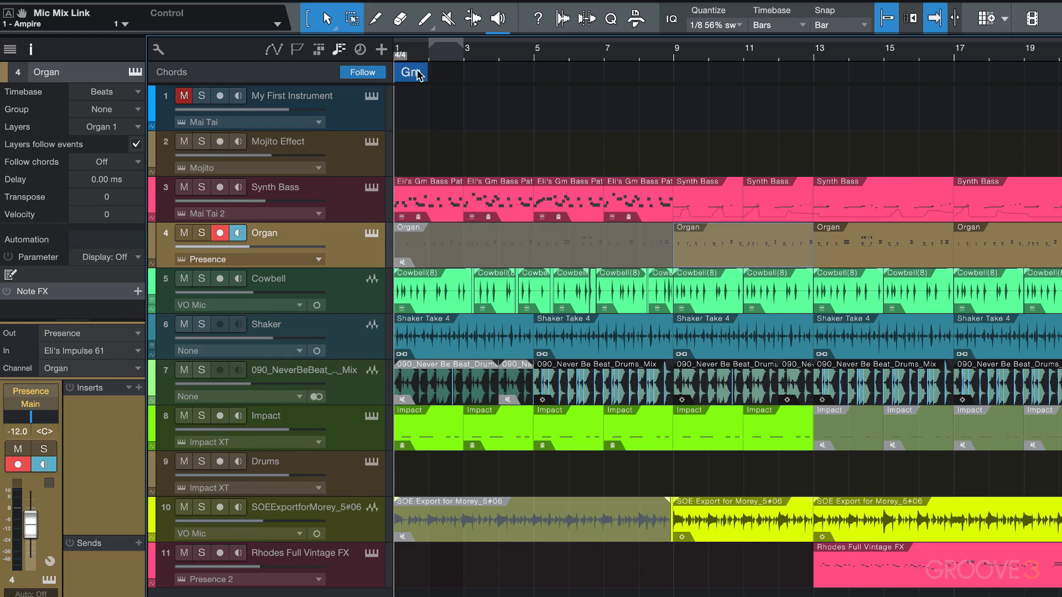
left_click_drag(426, 76, 450, 77)
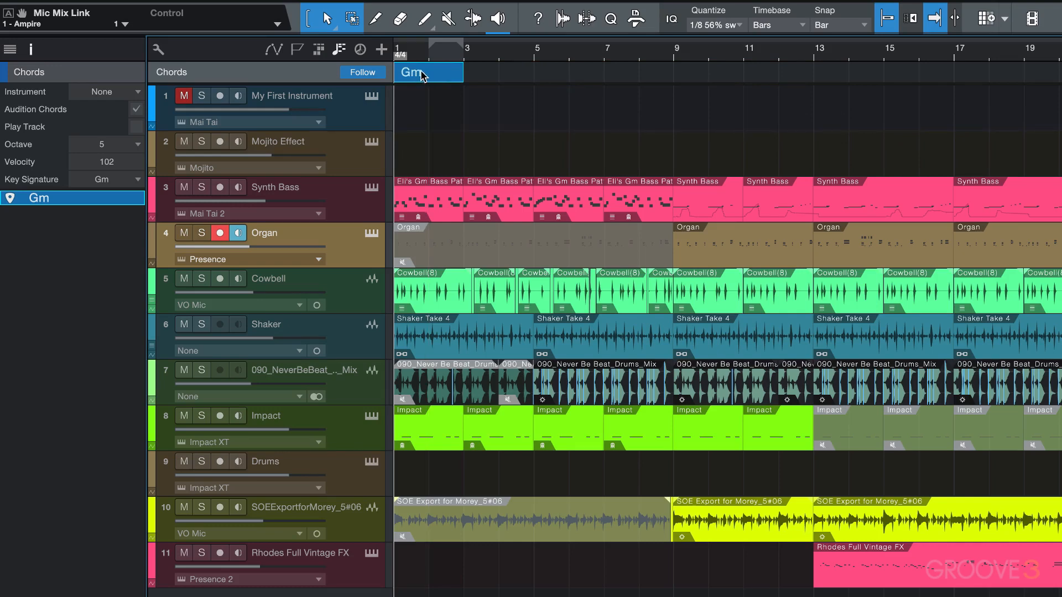
- Change the chord at bar 1 to Dm11 in the Chord Selector, with the 7, 9 and 11 intervals
double_click(420, 74)
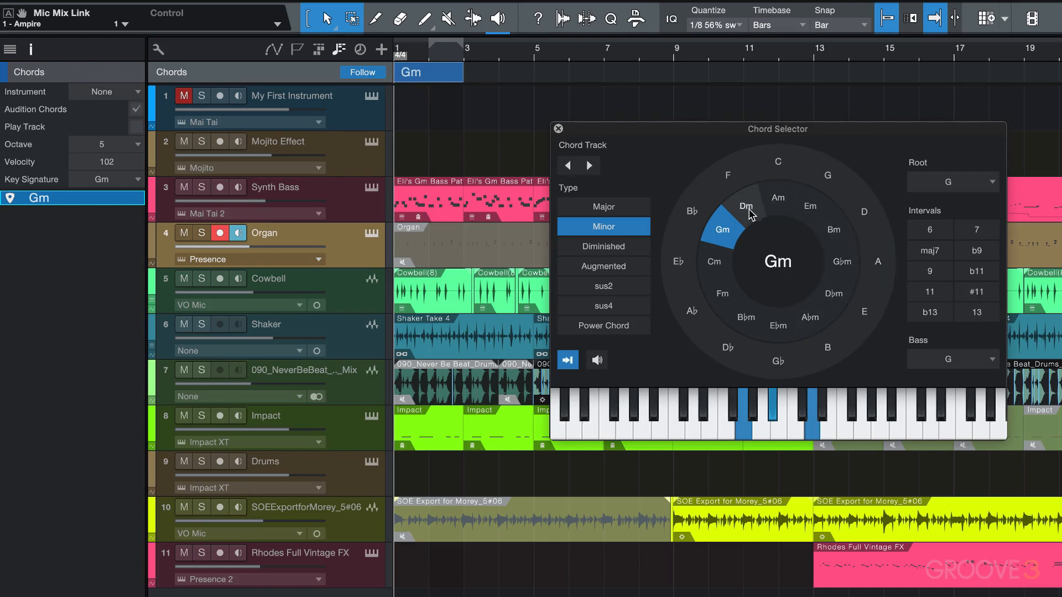
left_click(746, 206)
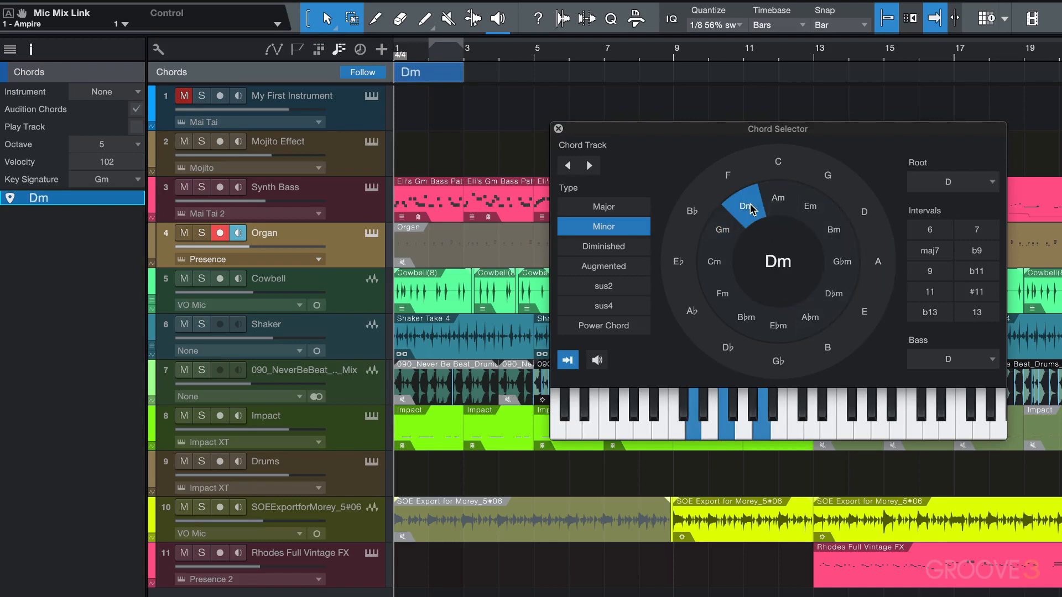
left_click(930, 272)
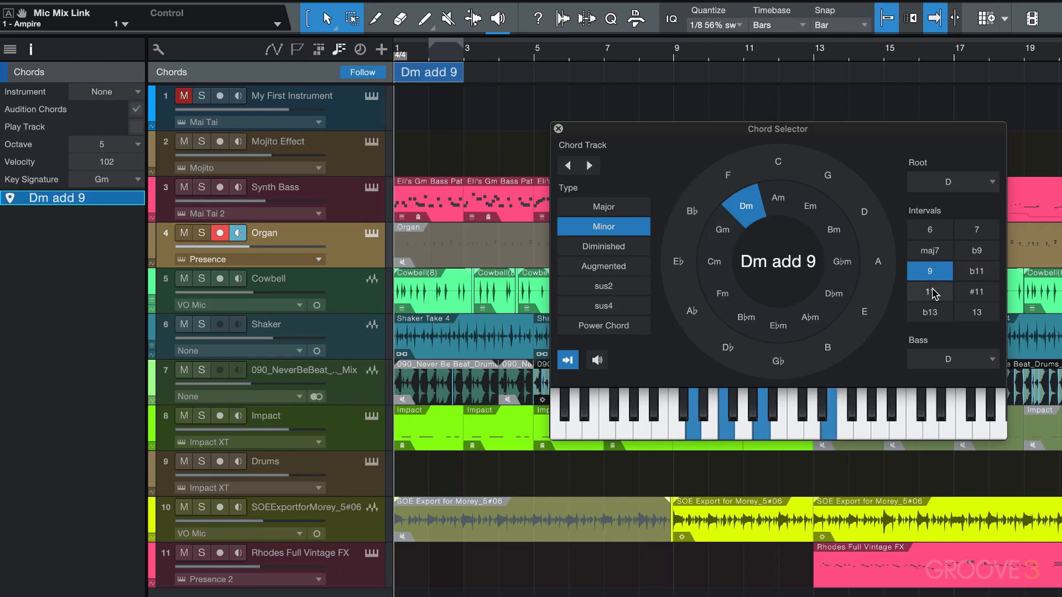
left_click(932, 292)
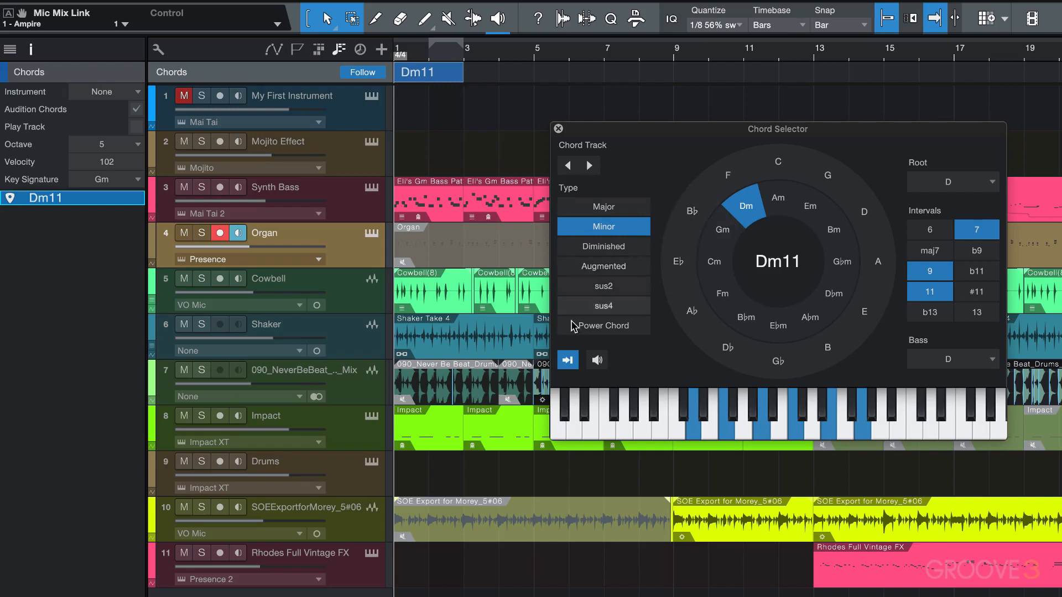
- Audition the chord through Chord Preview with the Chord Track's octave set to 4, and turn chord auditioning off
left_click(597, 359)
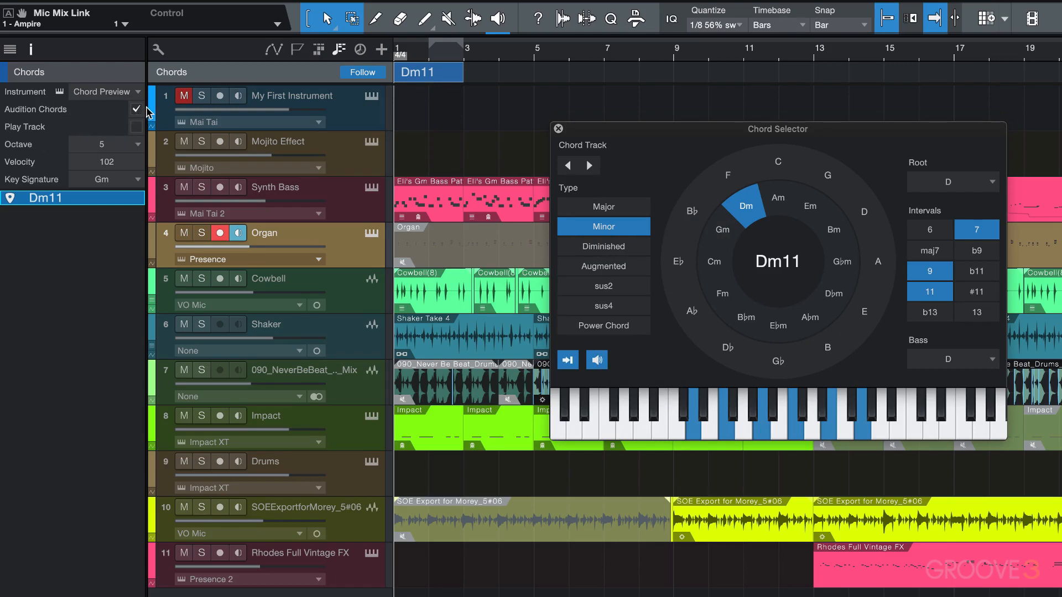
left_click(113, 147)
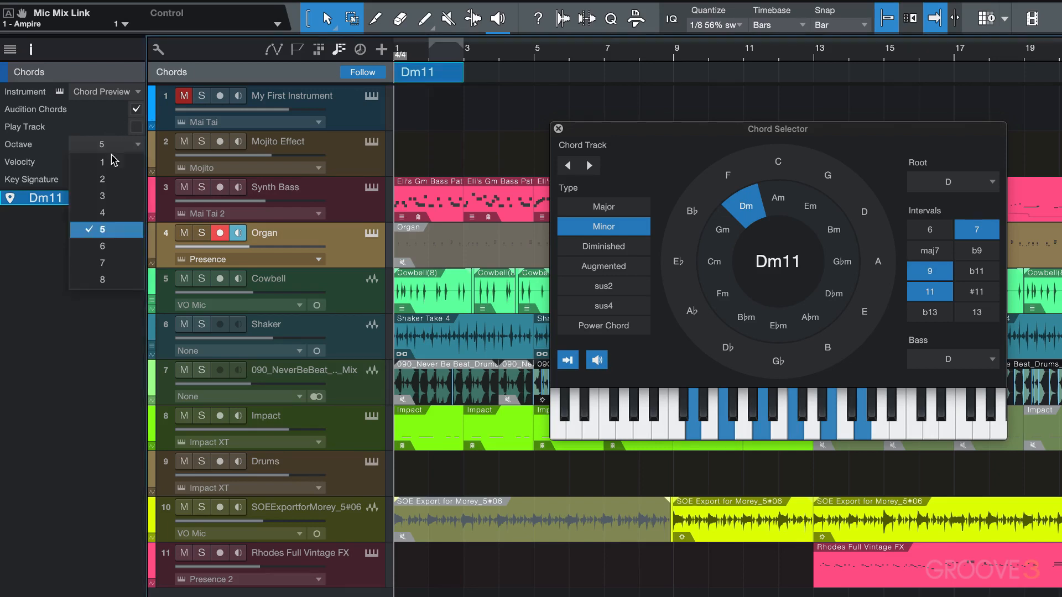
left_click(109, 212)
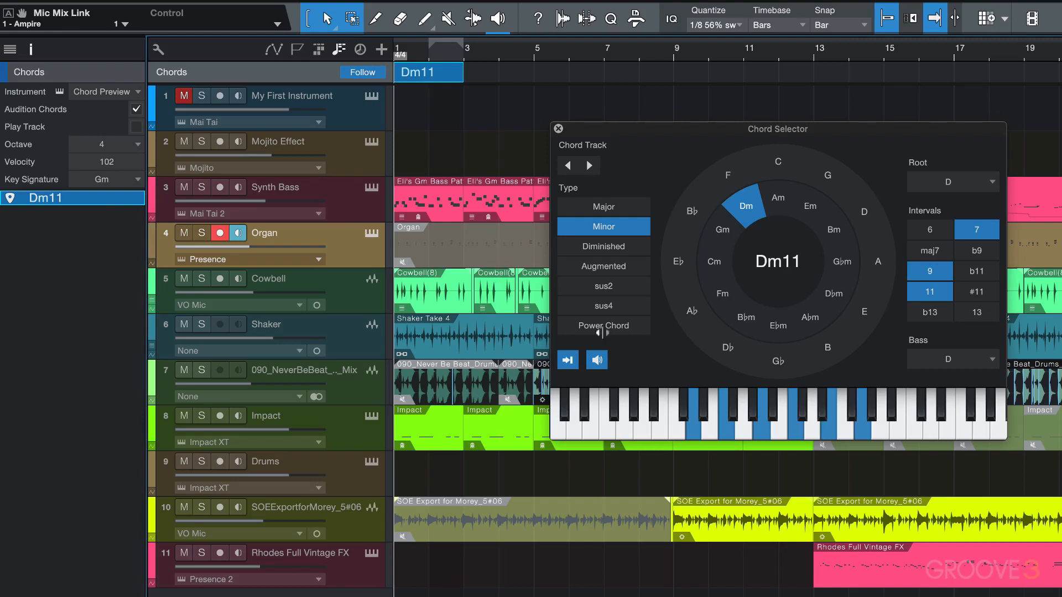
left_click(596, 361)
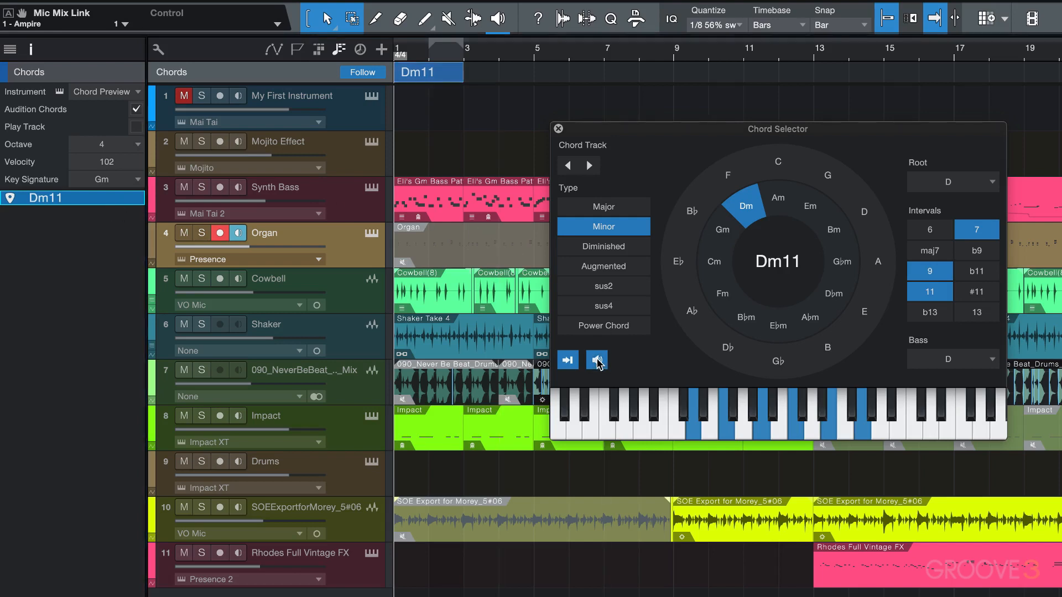
left_click(597, 360)
- Set the chord at bar 1 to plain Gm with no added intervals and close the Chord Selector
left_click(722, 229)
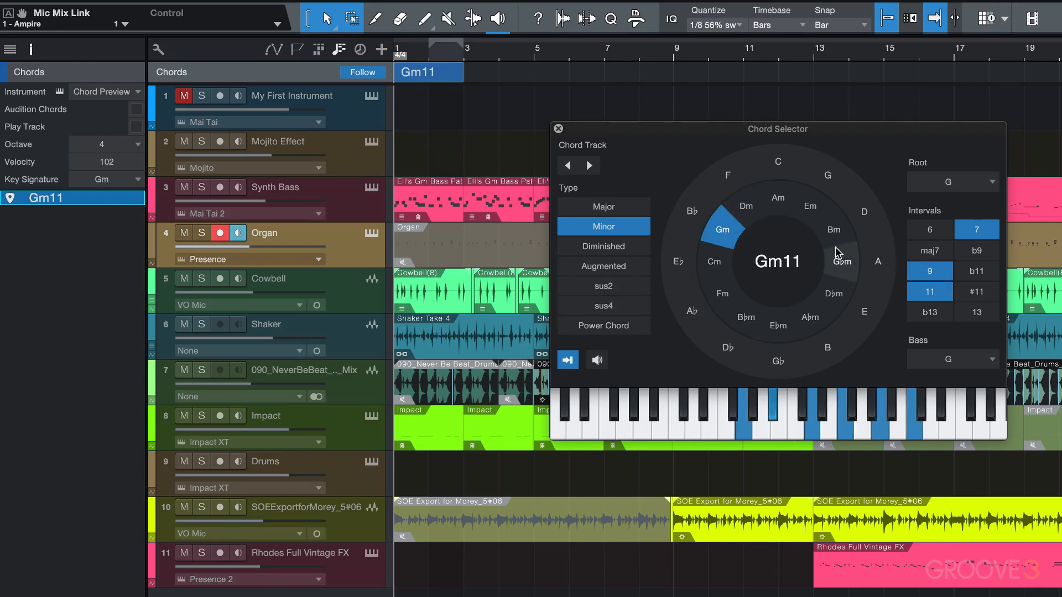
left_click(929, 271)
left_click(932, 291)
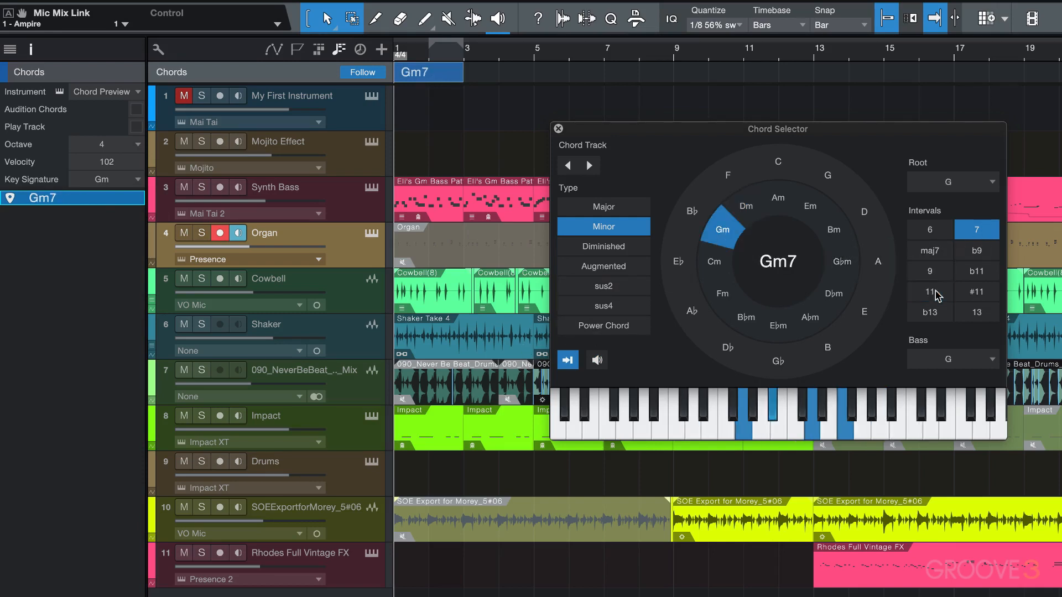
left_click(598, 361)
left_click(598, 361)
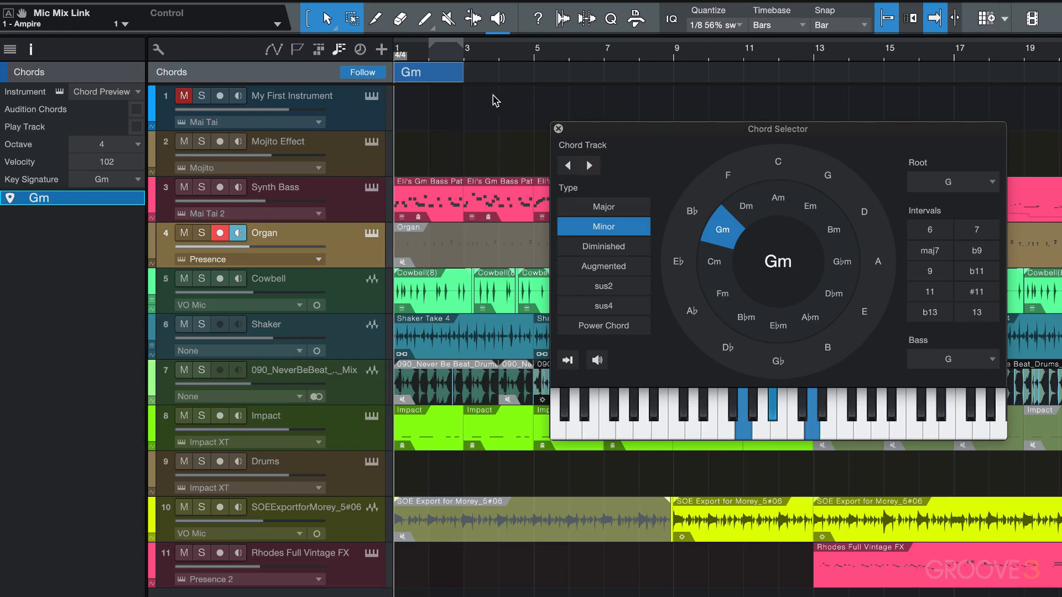
left_click(558, 128)
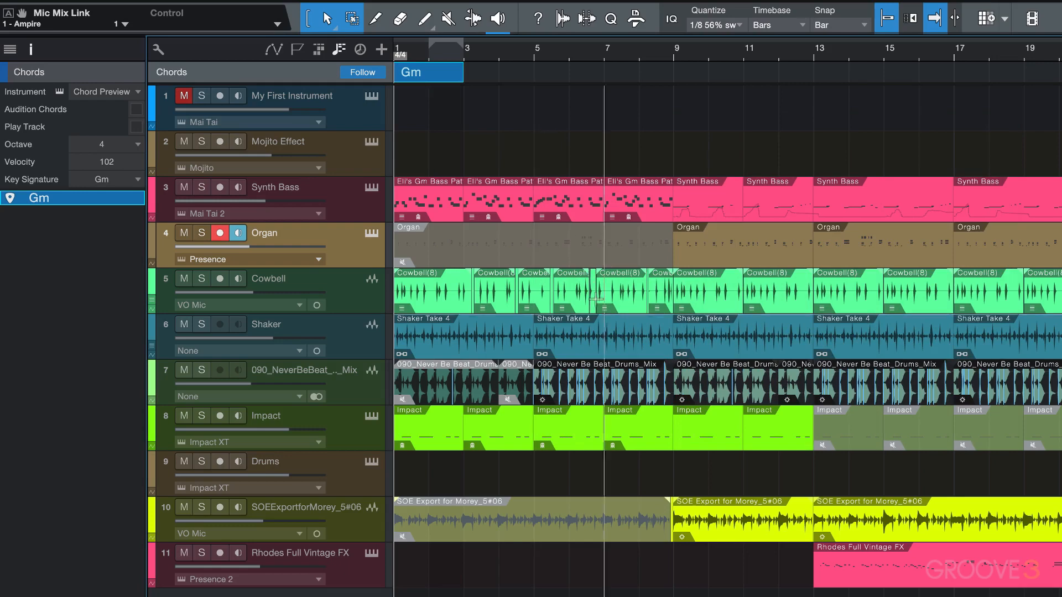
- Detect the chords in the SOE Export for Morey_5#06 audio event that starts at bar 9
left_click(745, 539)
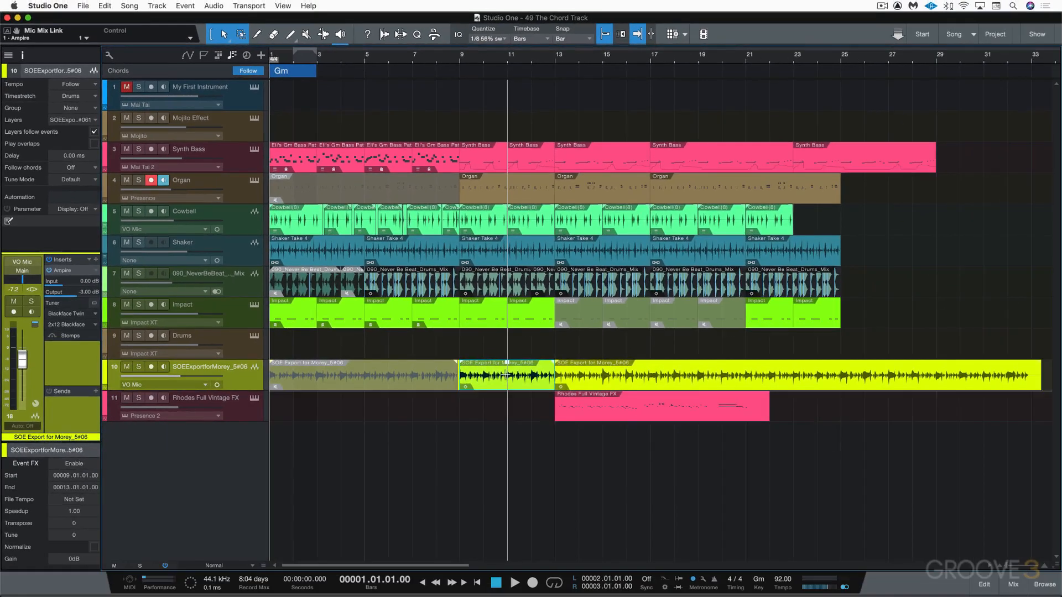
right_click(507, 375)
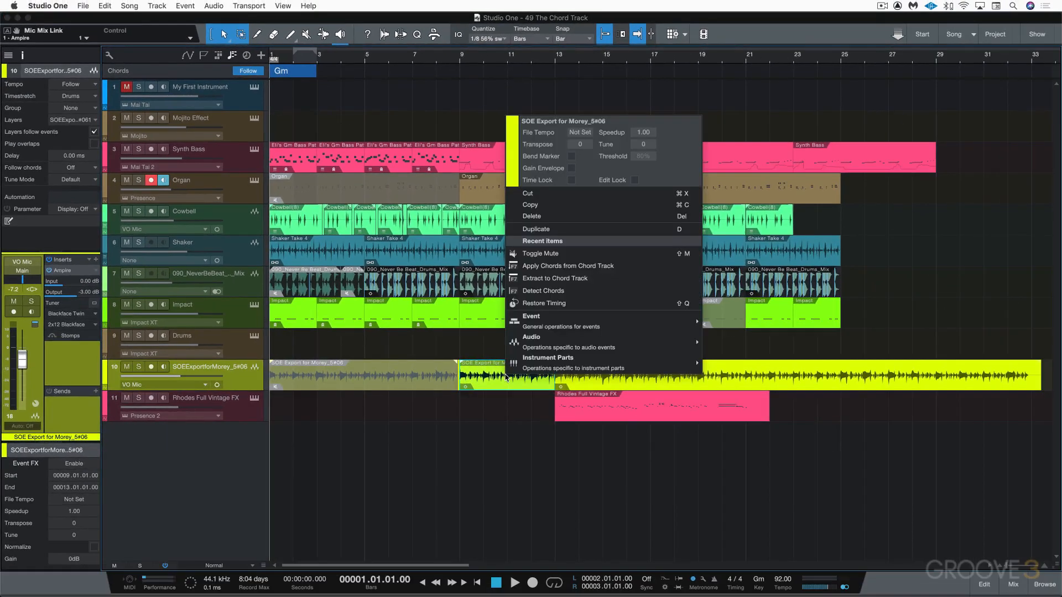
mouse_move(525, 340)
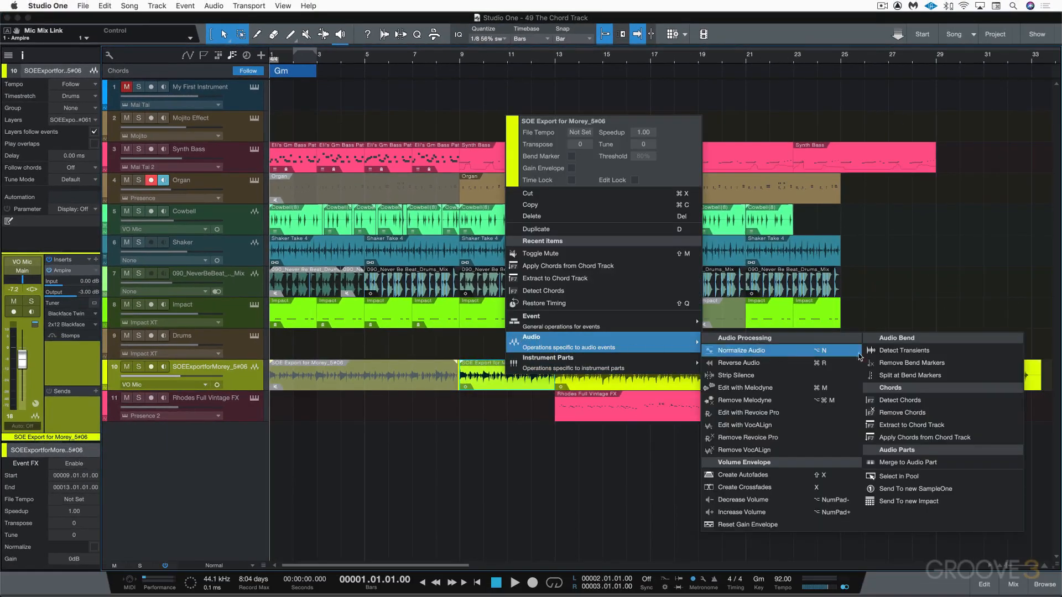
left_click(896, 400)
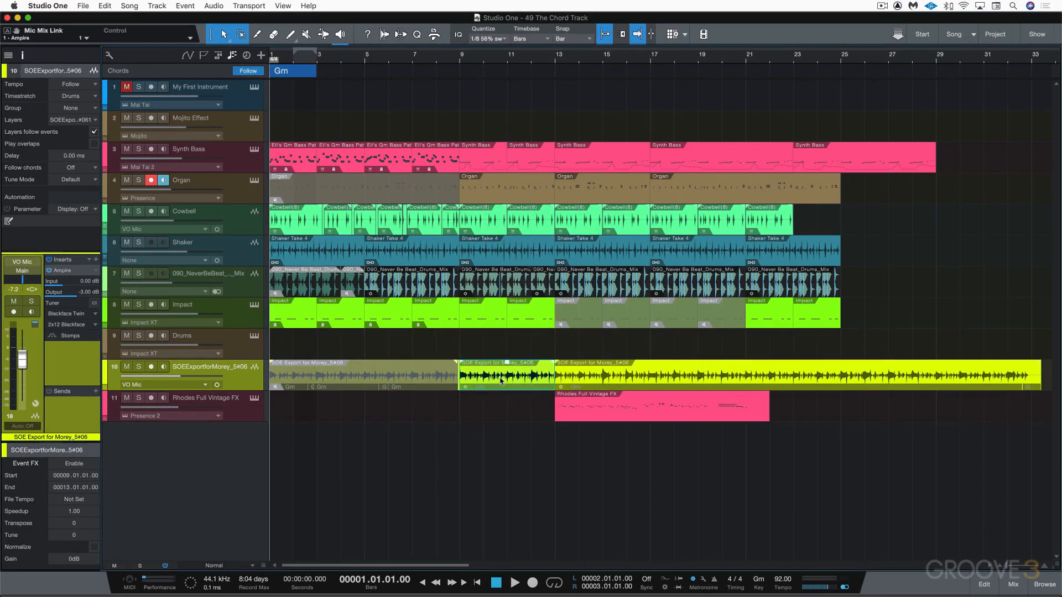
- Extract the detected chords of the audio event at bar 9 to the Chord Track
right_click(499, 385)
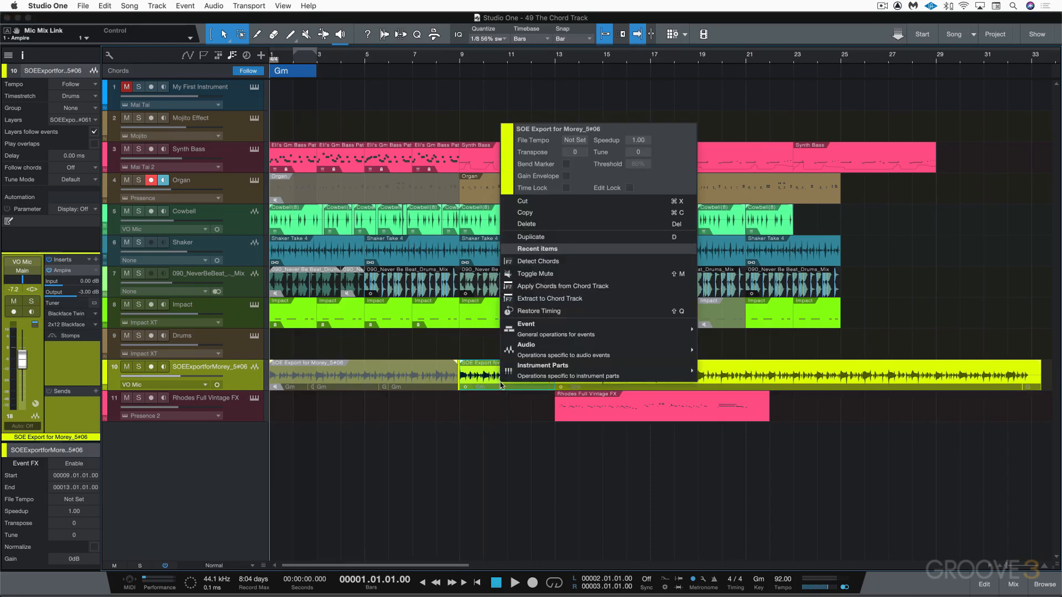
mouse_move(544, 351)
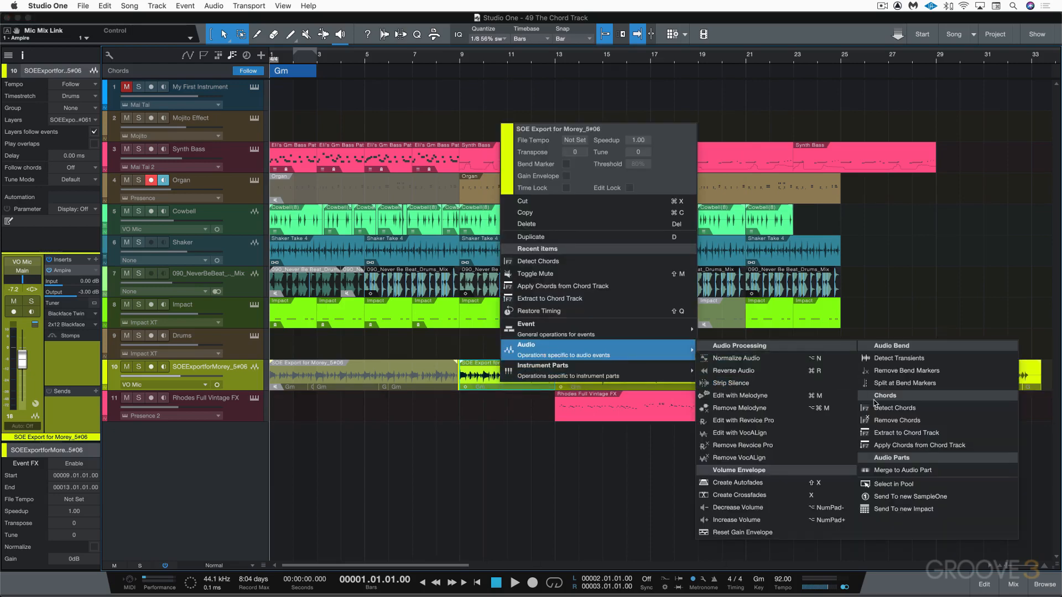
left_click(915, 446)
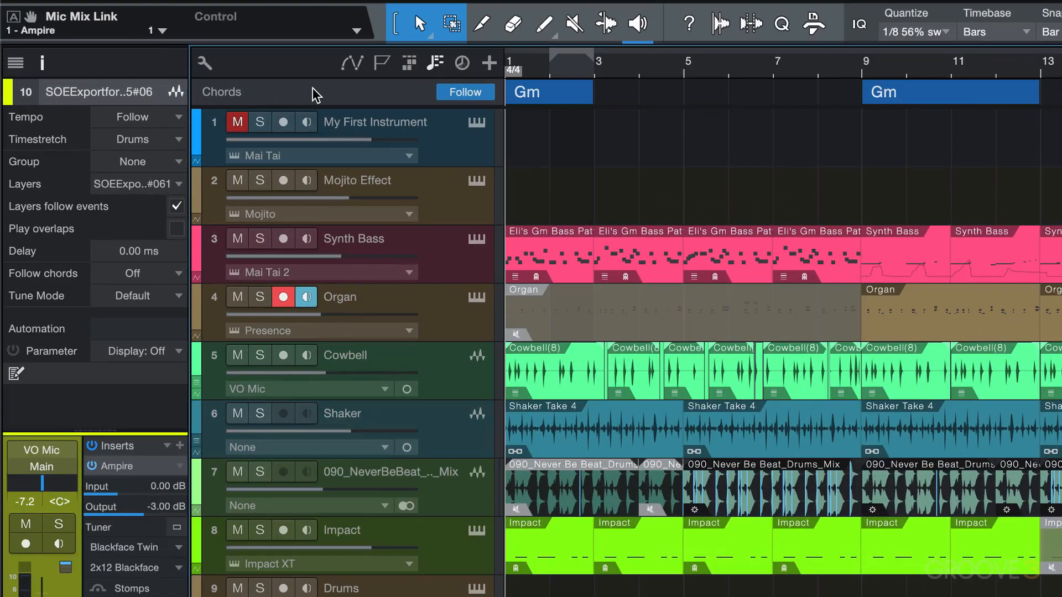
- Show the Chord Track's settings and examine which instruments can play its chords
left_click(349, 95)
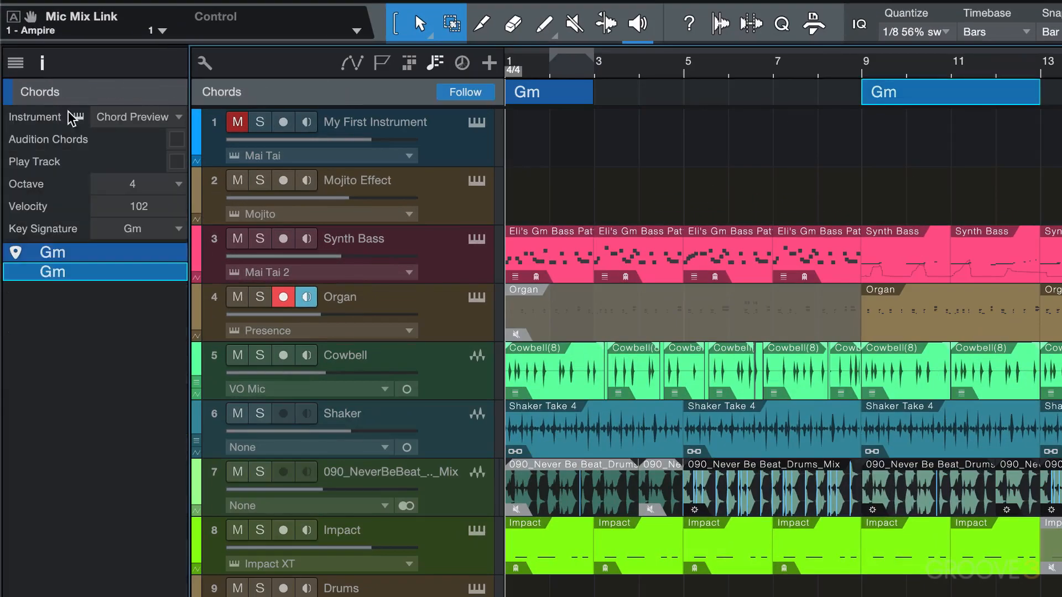
left_click(144, 119)
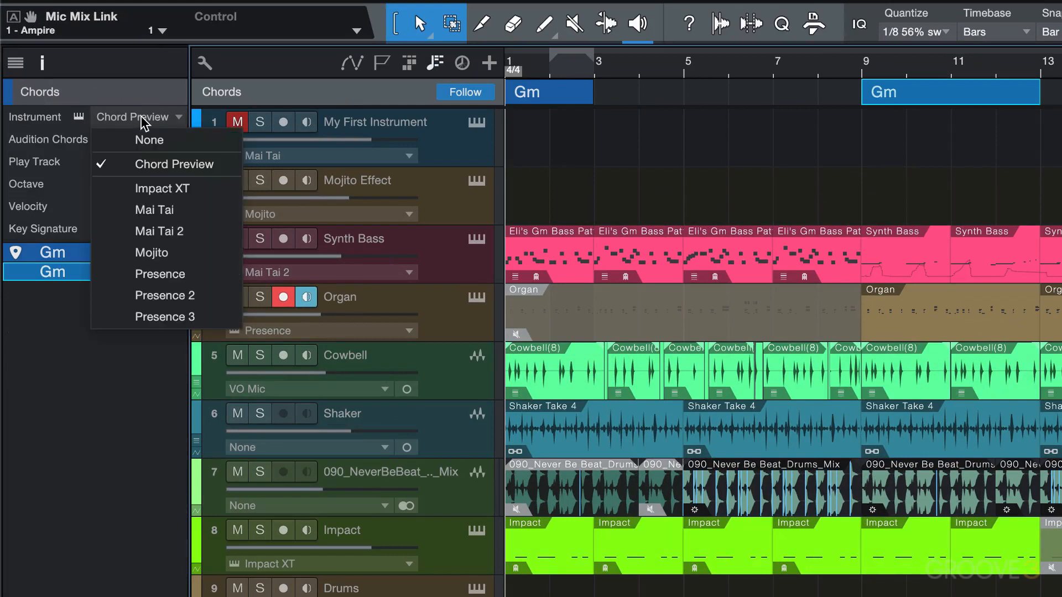
left_click(35, 387)
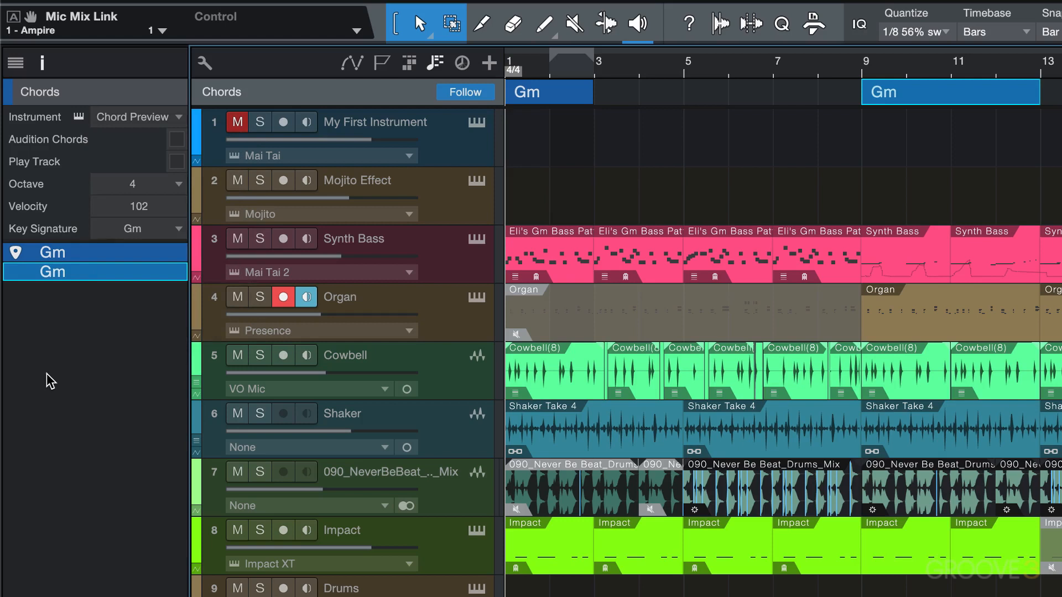
- Play the song from bar 1 with Play Track enabled for the Chord Track, and disable Play Track
left_click(177, 164)
key("space")
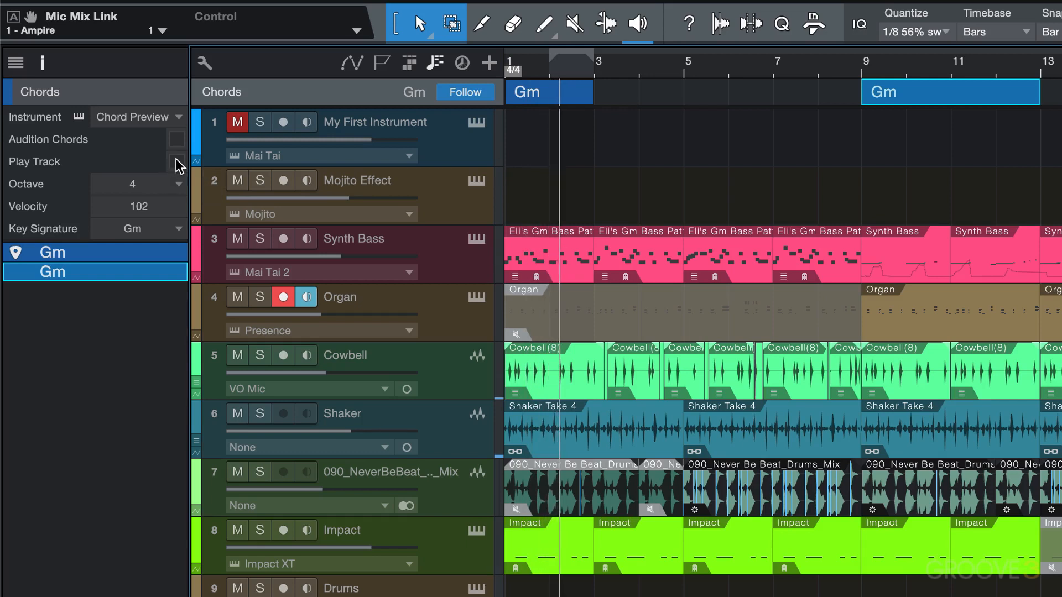
left_click(177, 163)
- Set the Chord Track's velocity to 84 and open the Chord Selector for the Gm chord at bar 9
left_click_drag(138, 206, 145, 227)
left_click(176, 233)
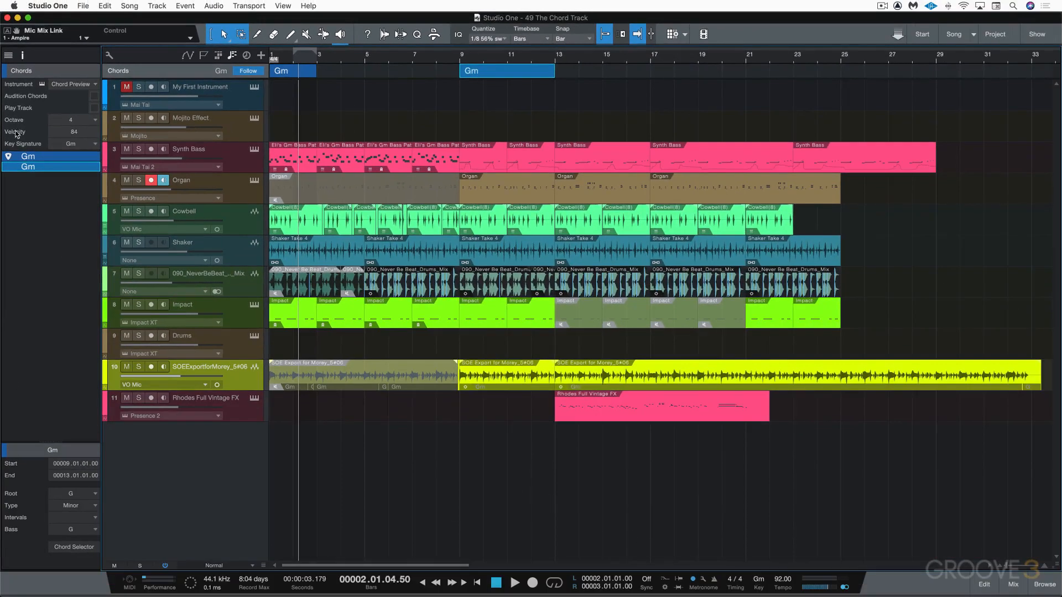
left_click(33, 184)
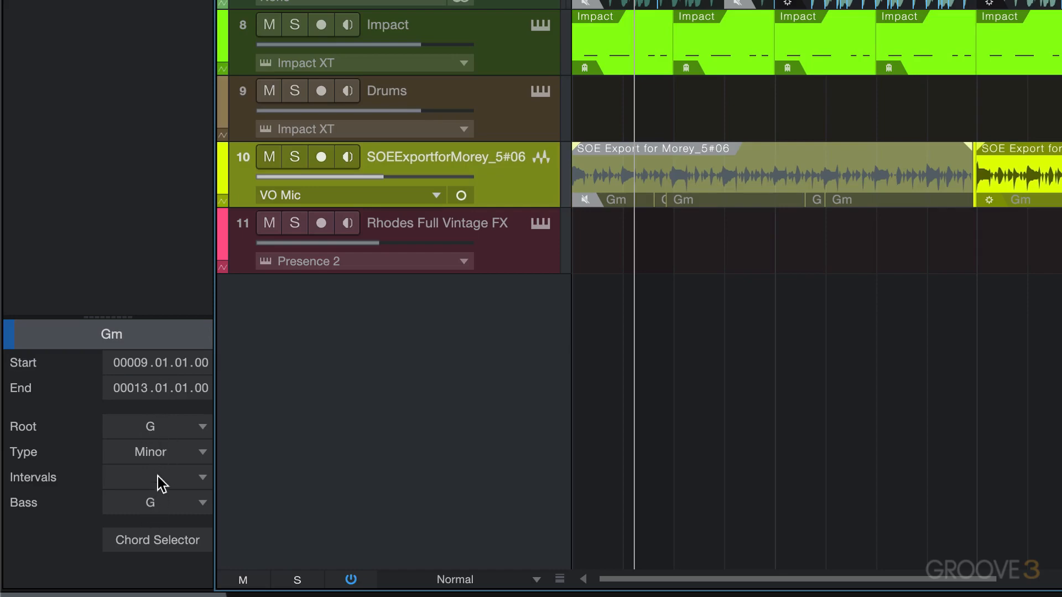
left_click(158, 541)
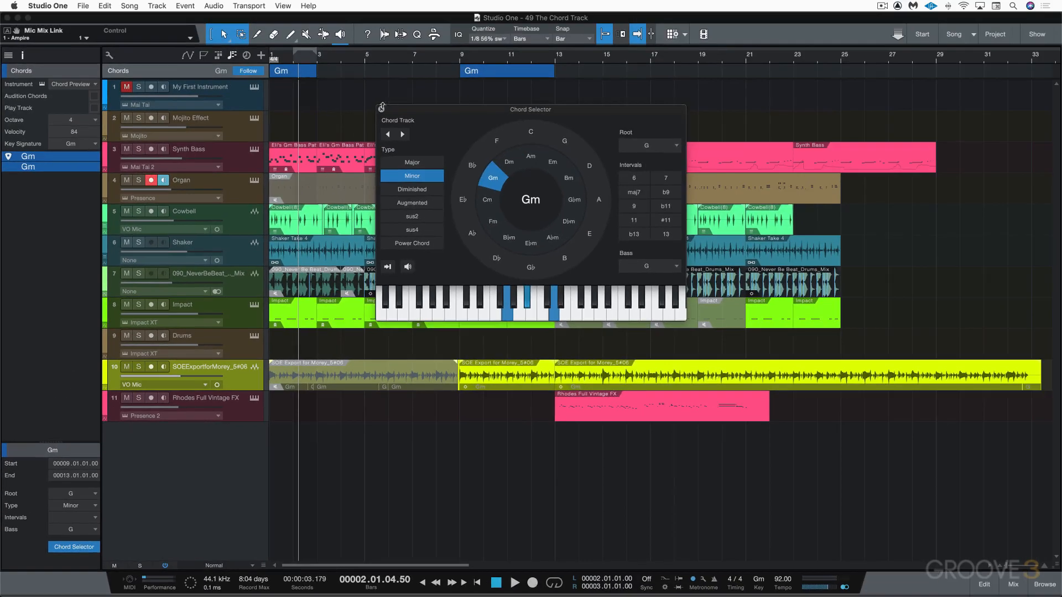
- Close the Chord Selector, recolor the Gm chord at bar 9 light green and duplicate it to bar 13
left_click(381, 108)
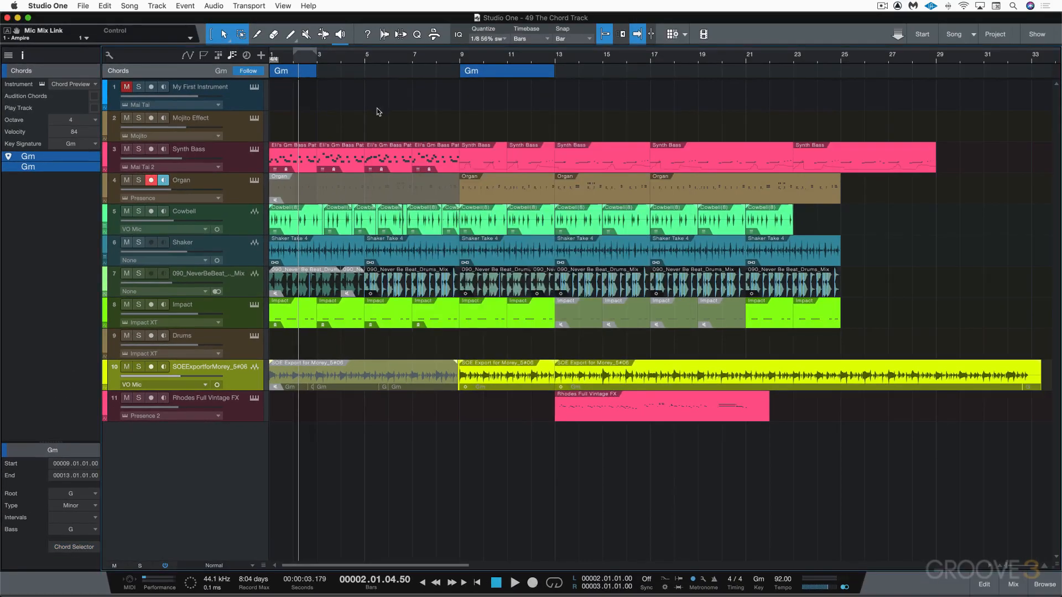
right_click(489, 72)
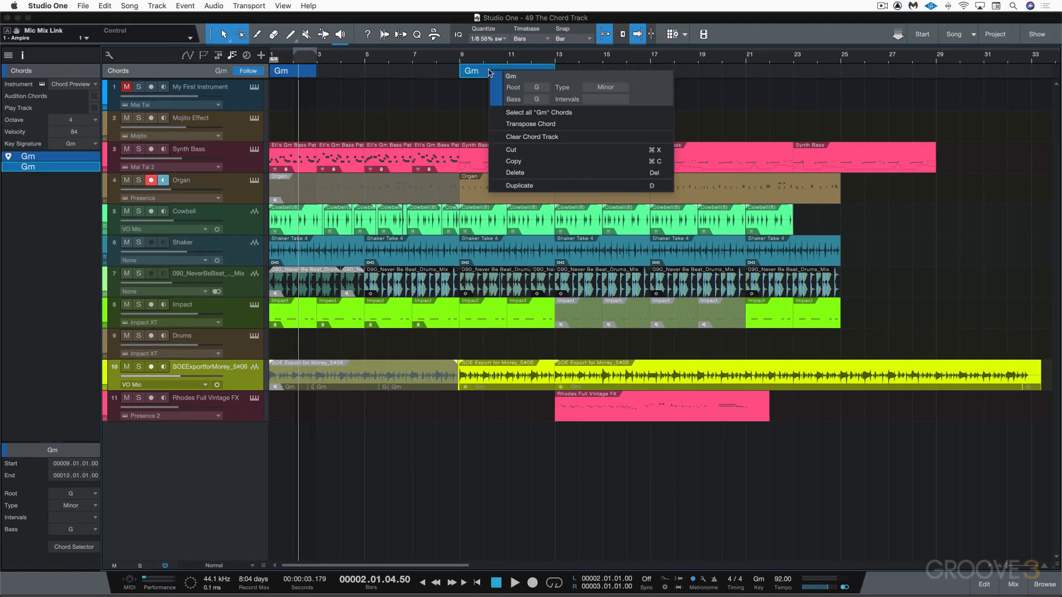
left_click(499, 88)
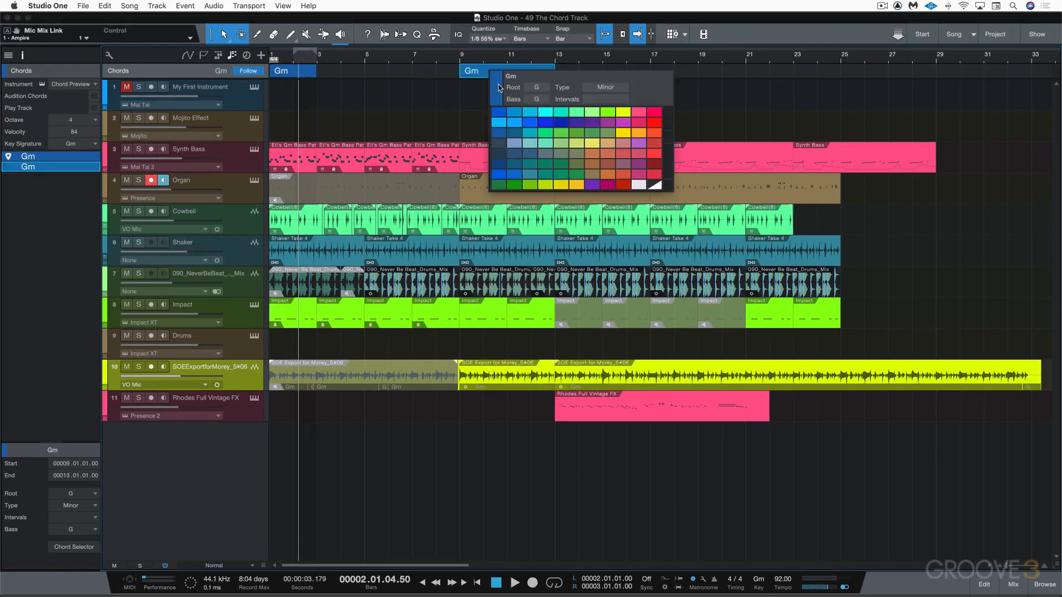
left_click(568, 108)
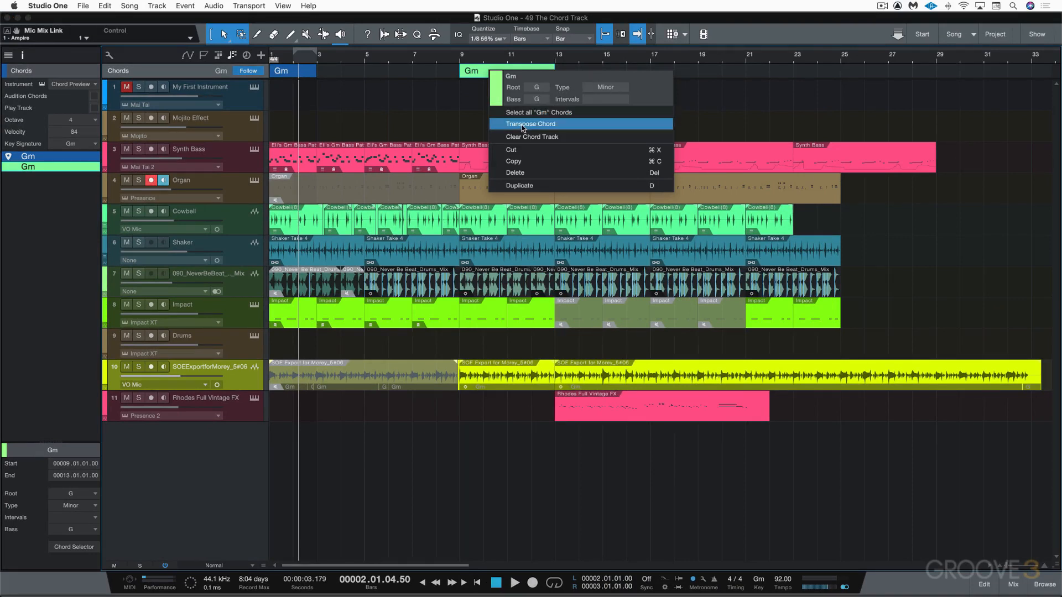
left_click(525, 185)
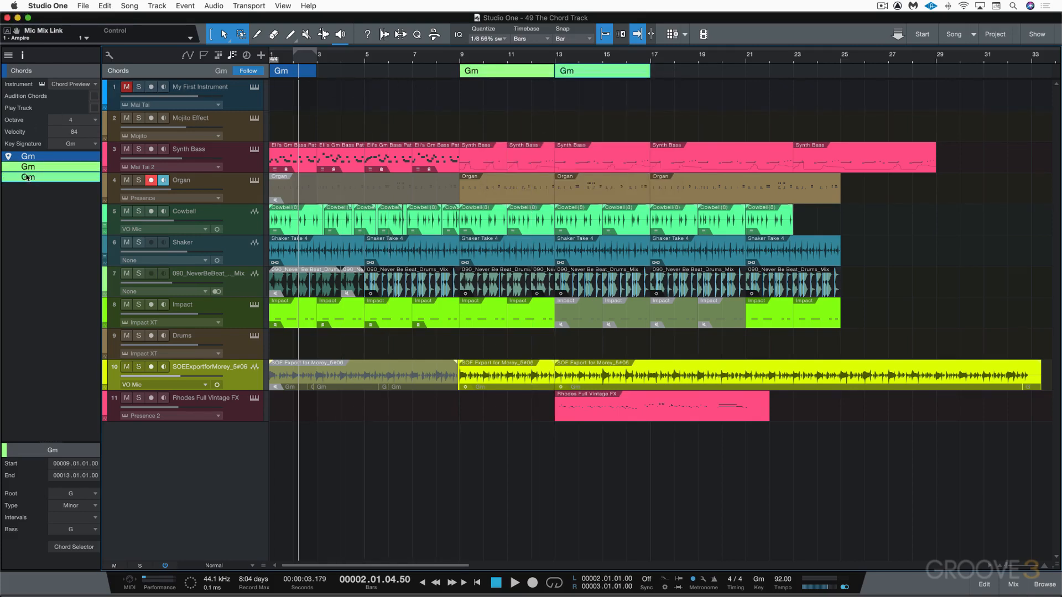
left_click(4, 72)
- Try the Narrow and Parallel Follow Chords modes on audio track 10
left_click(239, 380)
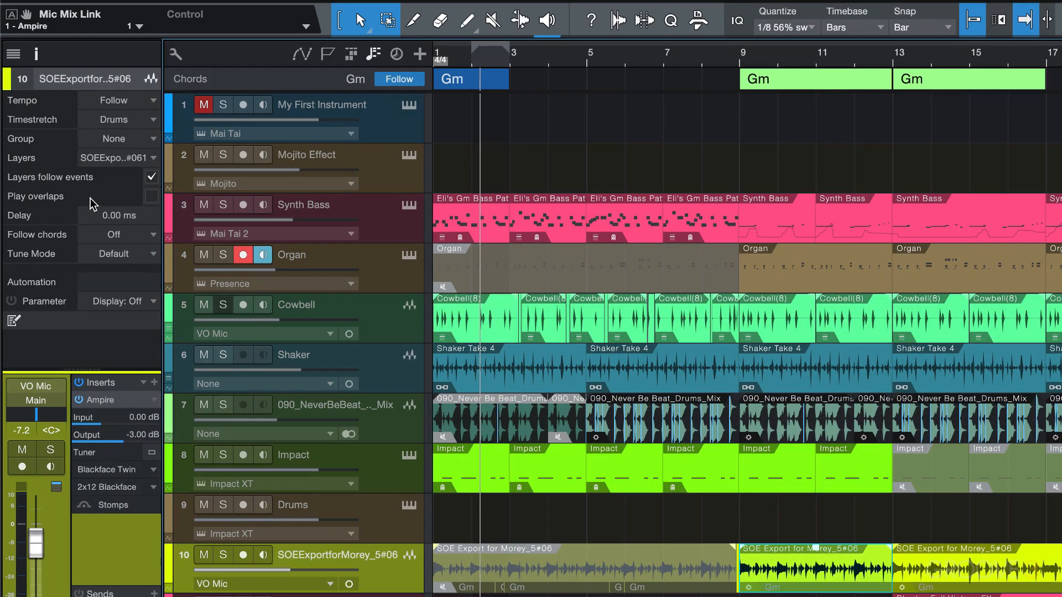
left_click(150, 235)
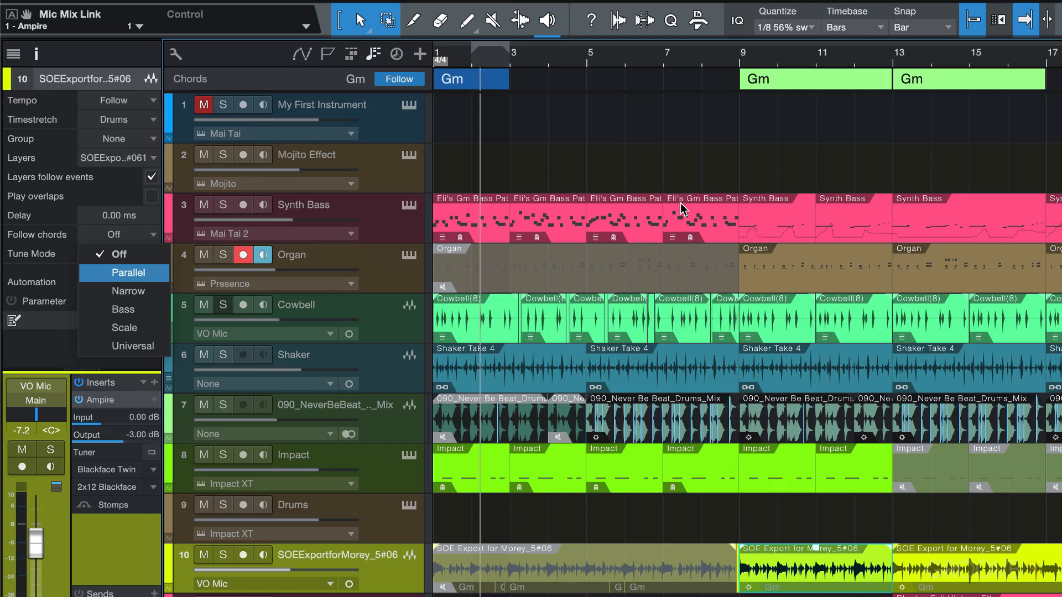
left_click(129, 292)
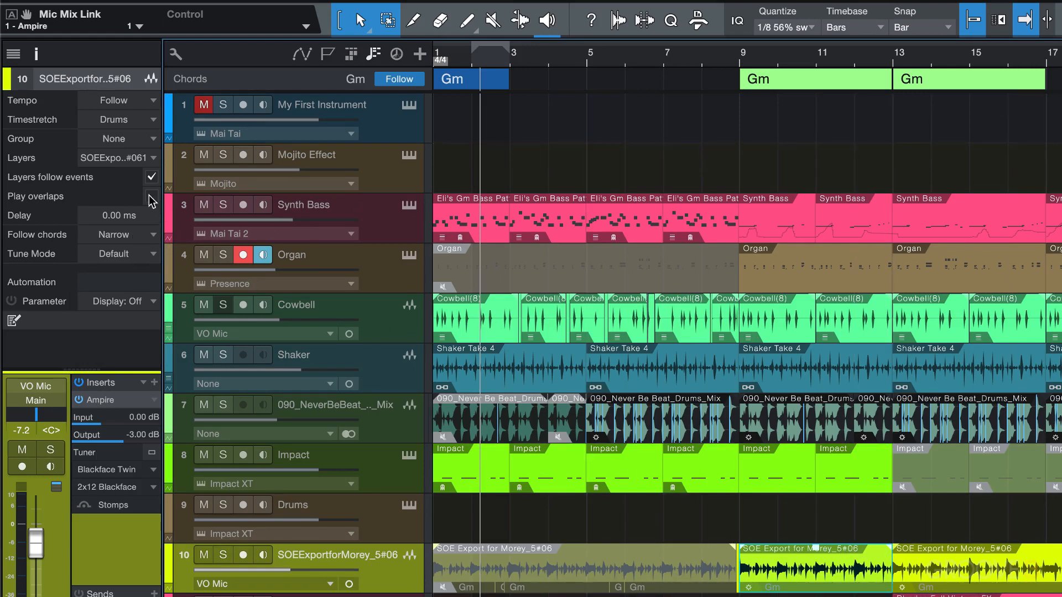
left_click(120, 235)
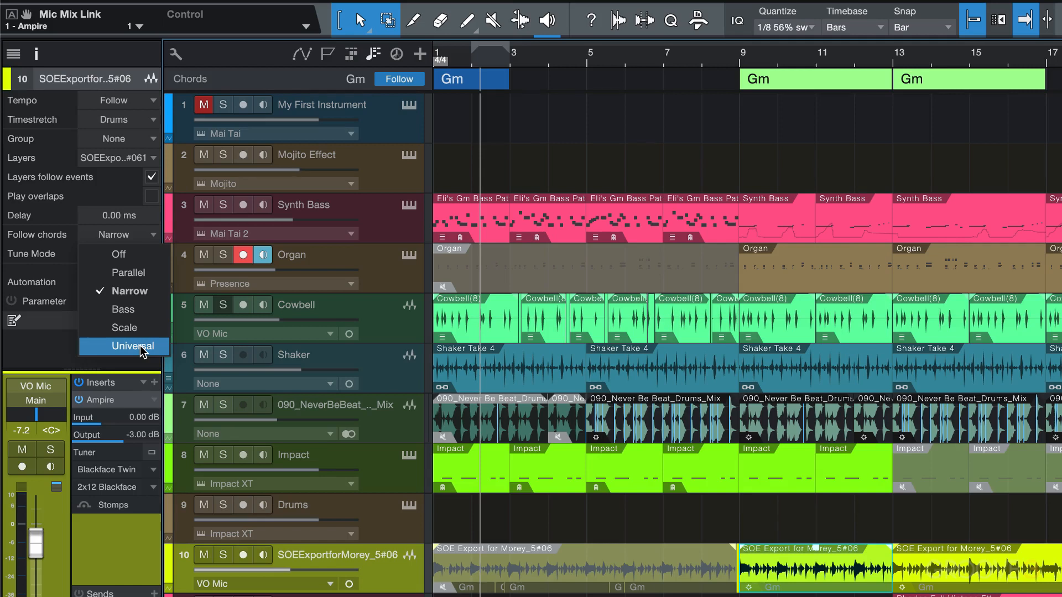
left_click(129, 273)
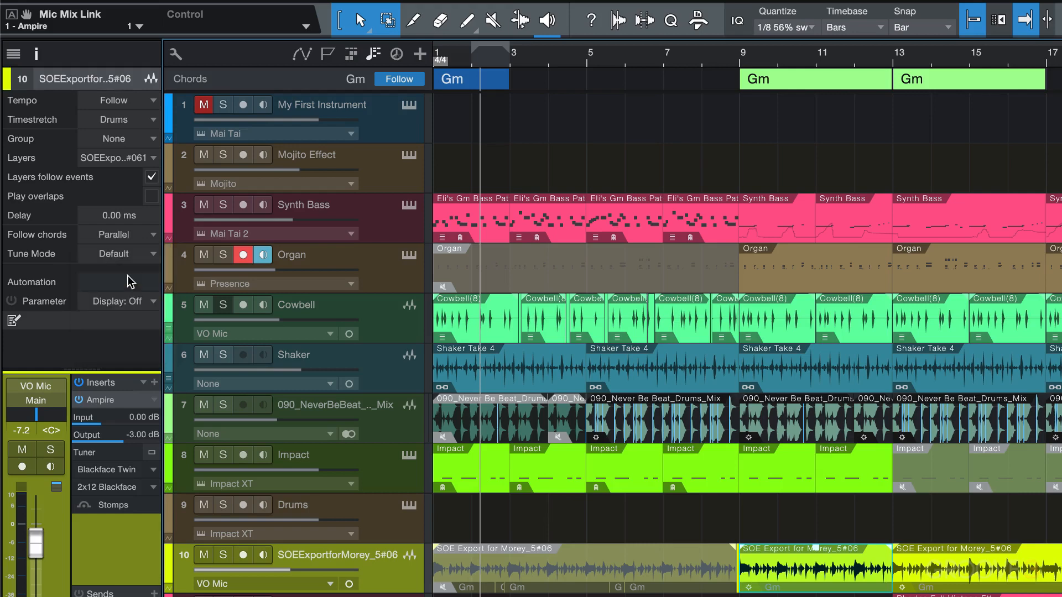
- Set Follow Chords to Bass on the Synth Bass track and to Narrow on the Organ track
left_click(362, 208)
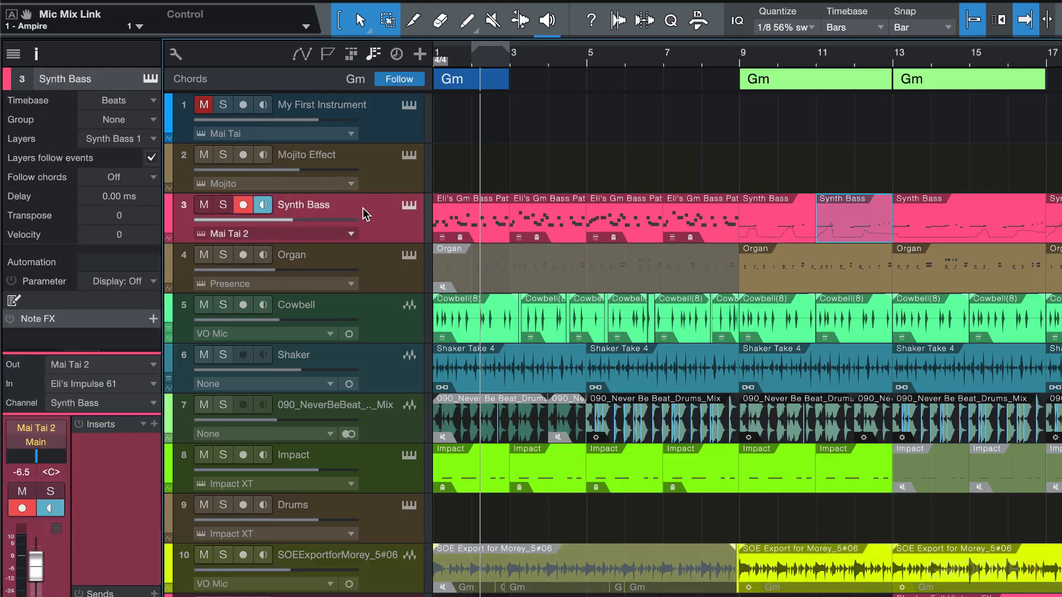
left_click(130, 178)
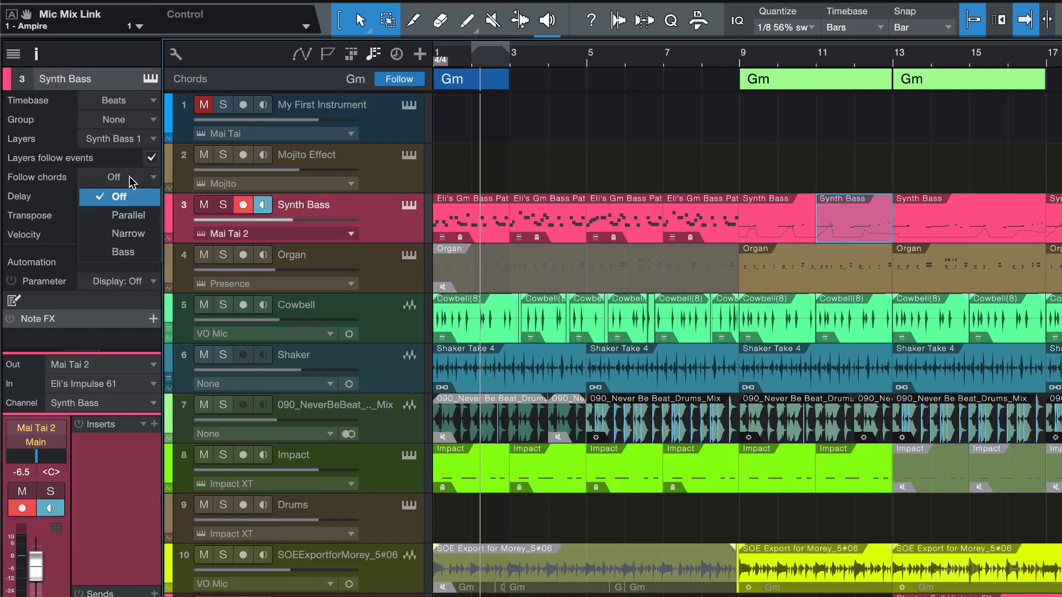
left_click(128, 252)
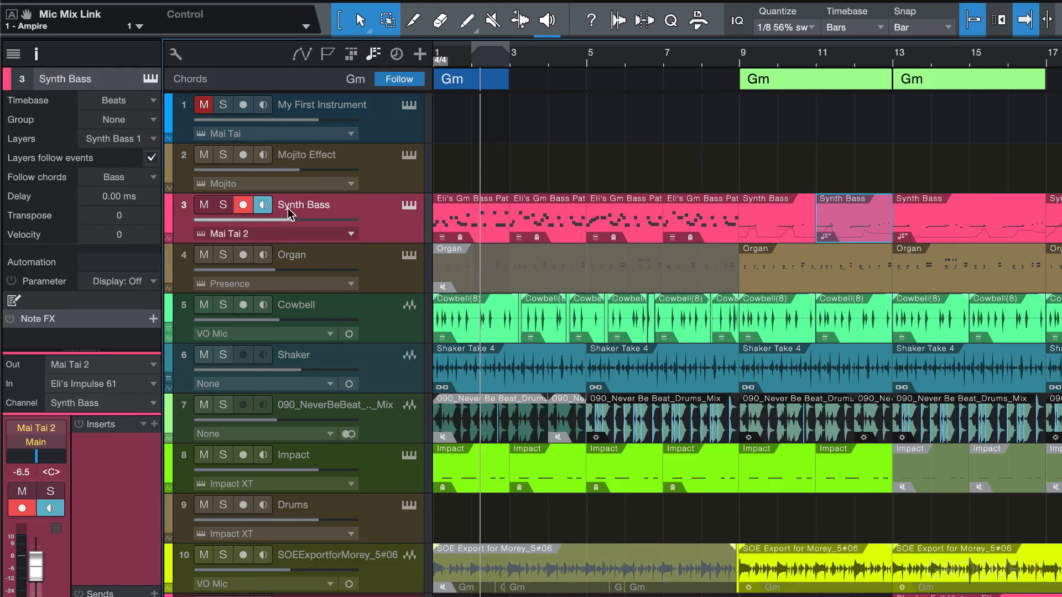
left_click(386, 269)
left_click(145, 178)
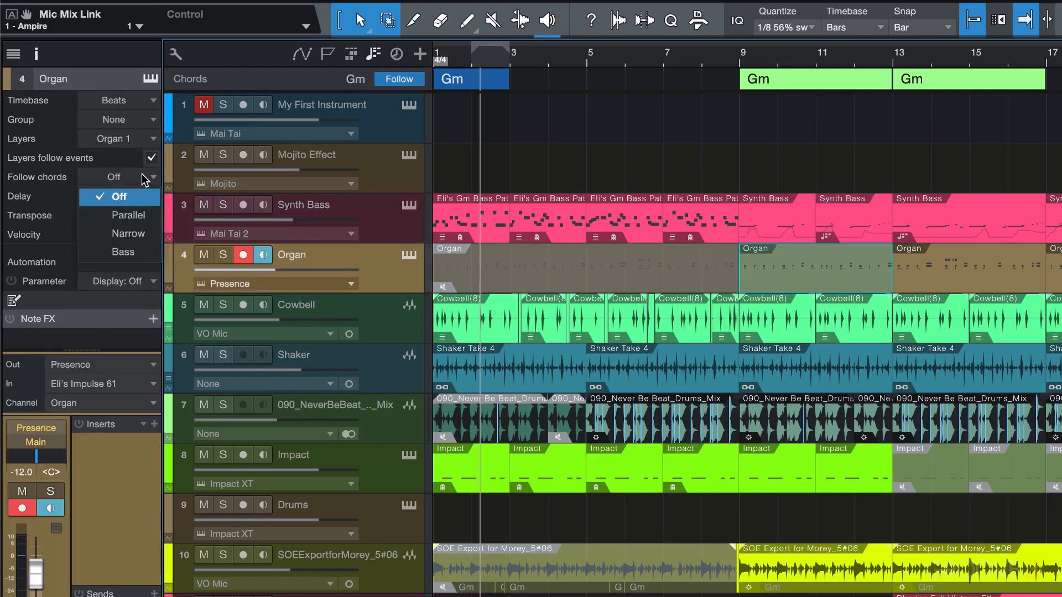
left_click(136, 233)
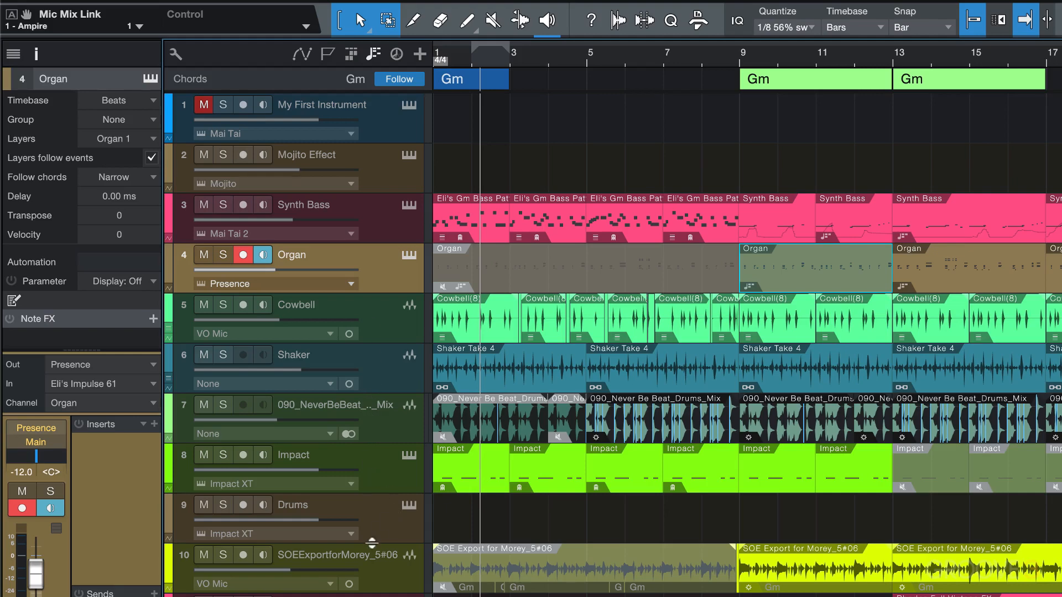
- Set audio track 10 to follow chords in Narrow mode with the Guitar tune mode
left_click(387, 580)
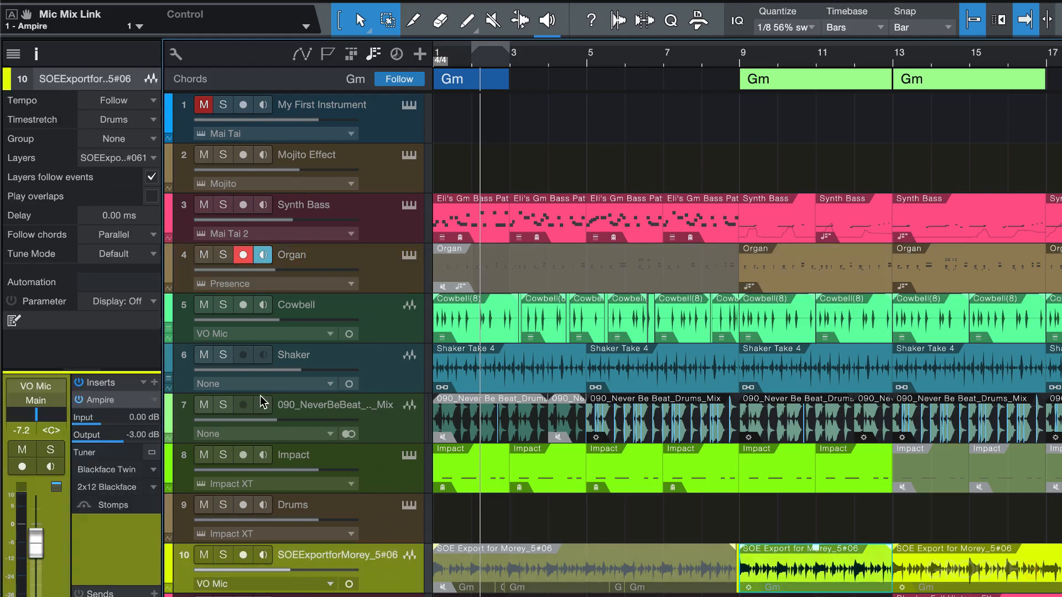
left_click(131, 241)
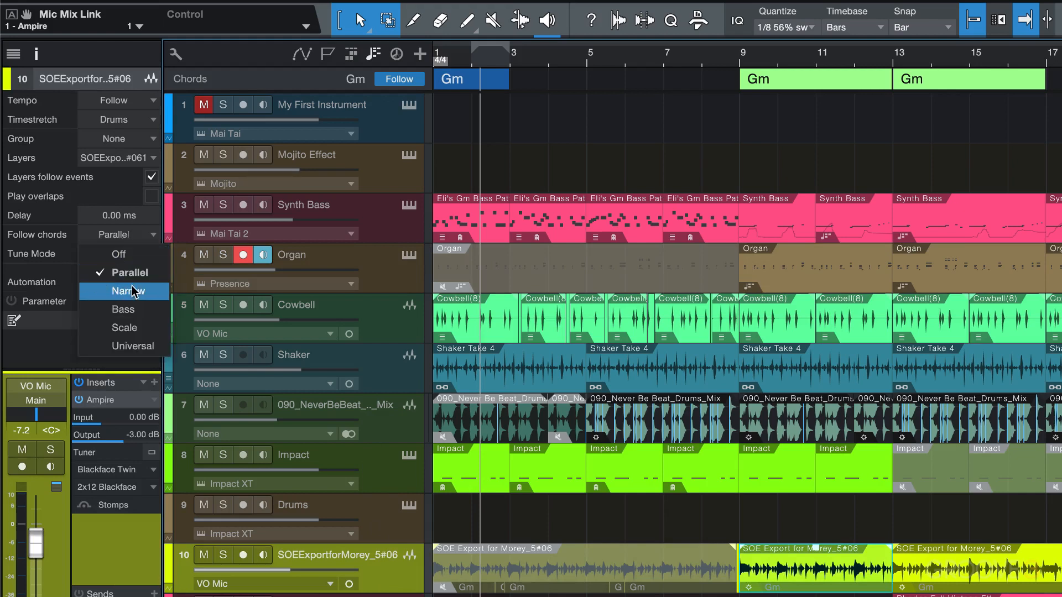
left_click(133, 288)
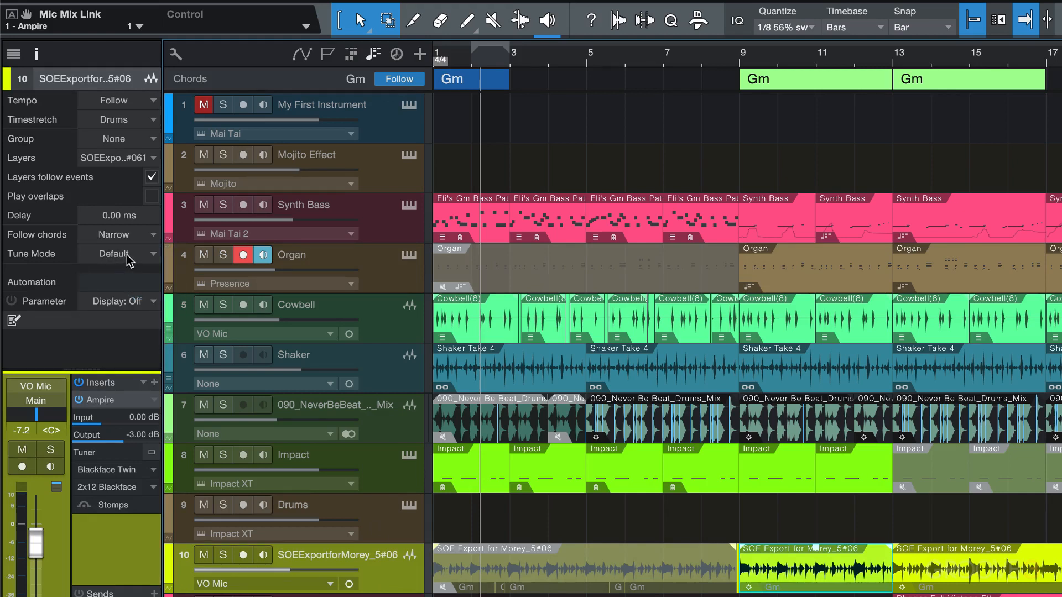
left_click(128, 259)
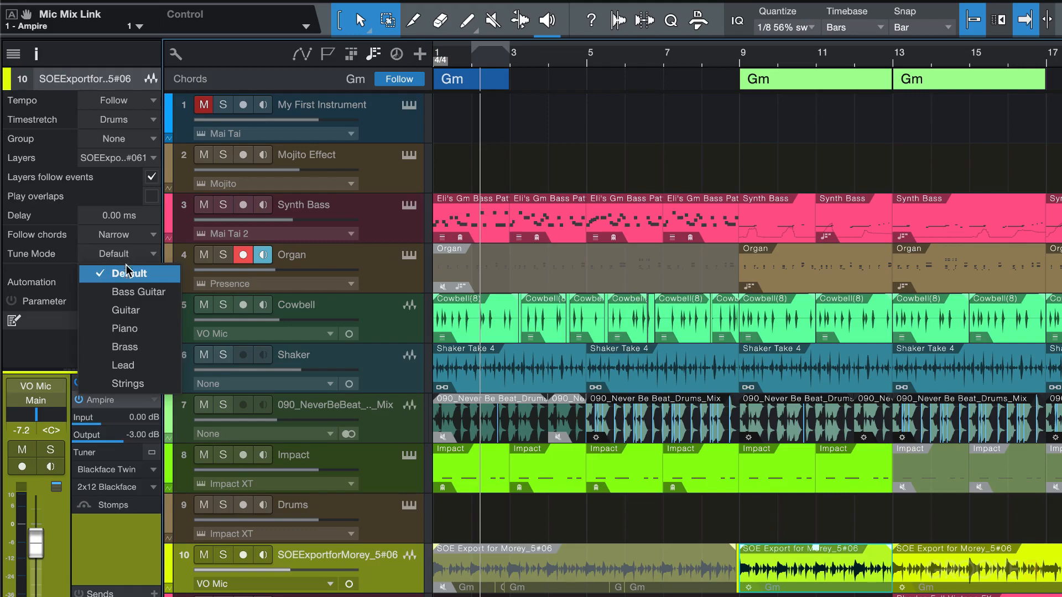
left_click(131, 309)
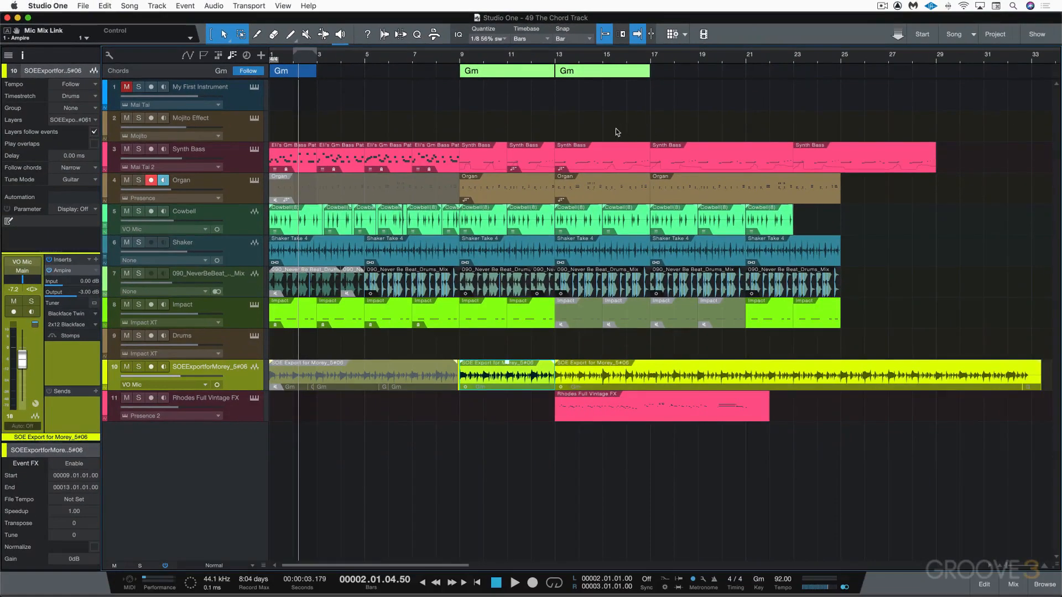
- Change the duplicated Gm chord at bar 13 to F major
double_click(576, 74)
left_click(496, 142)
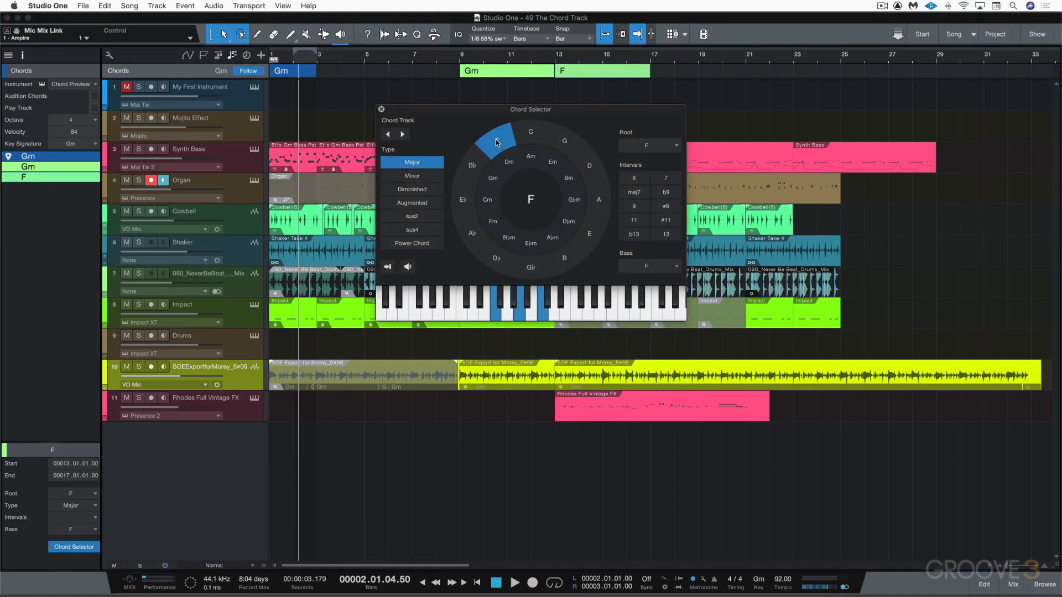
left_click(380, 109)
- Play the song from bar 9 into the F chord and stop after bar 15 begins
left_click(458, 62)
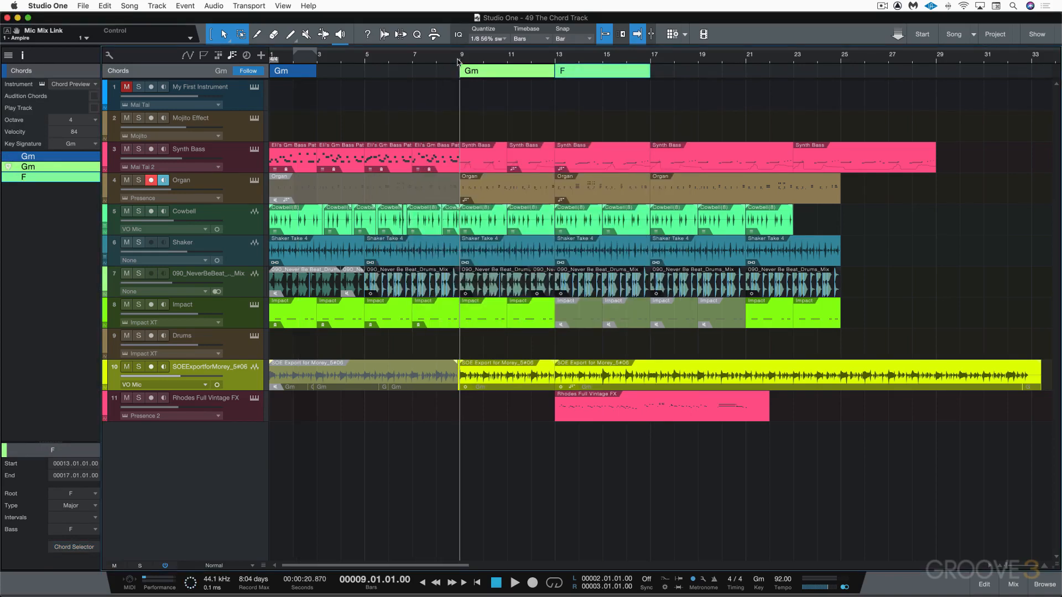
key("space")
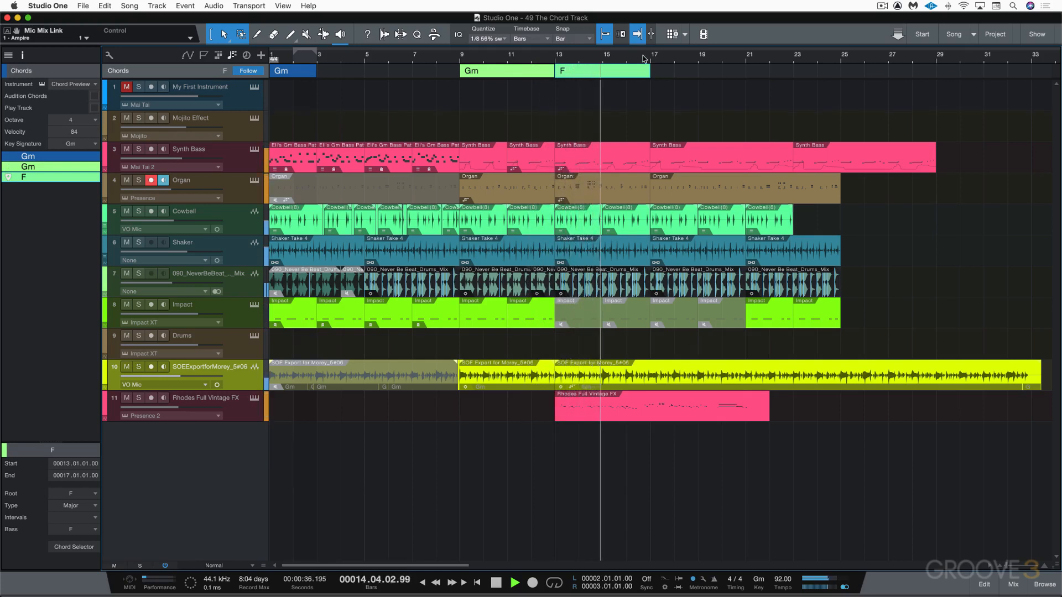
key("space")
- Shorten the F chord to end at bar 15 and fill bars 15 to 17 with an A♭ add 9 chord
left_click_drag(647, 73, 612, 70)
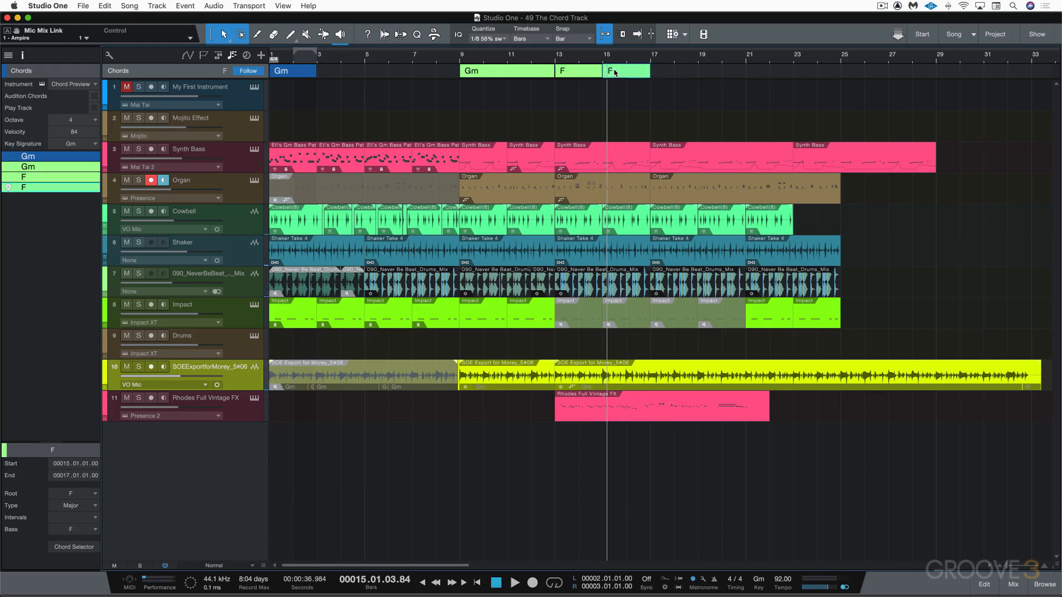
double_click(618, 75)
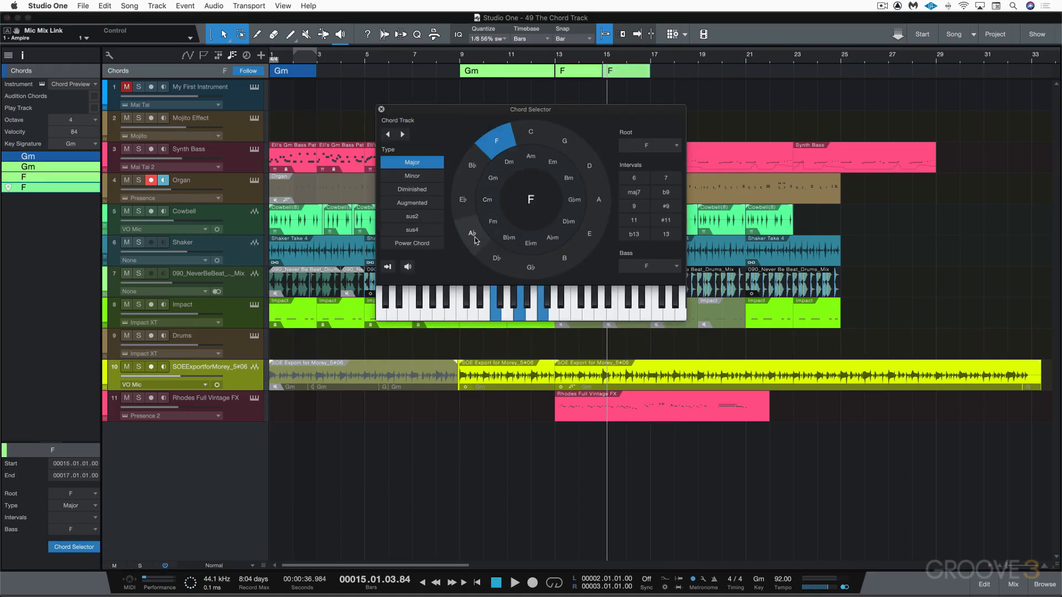
left_click(472, 234)
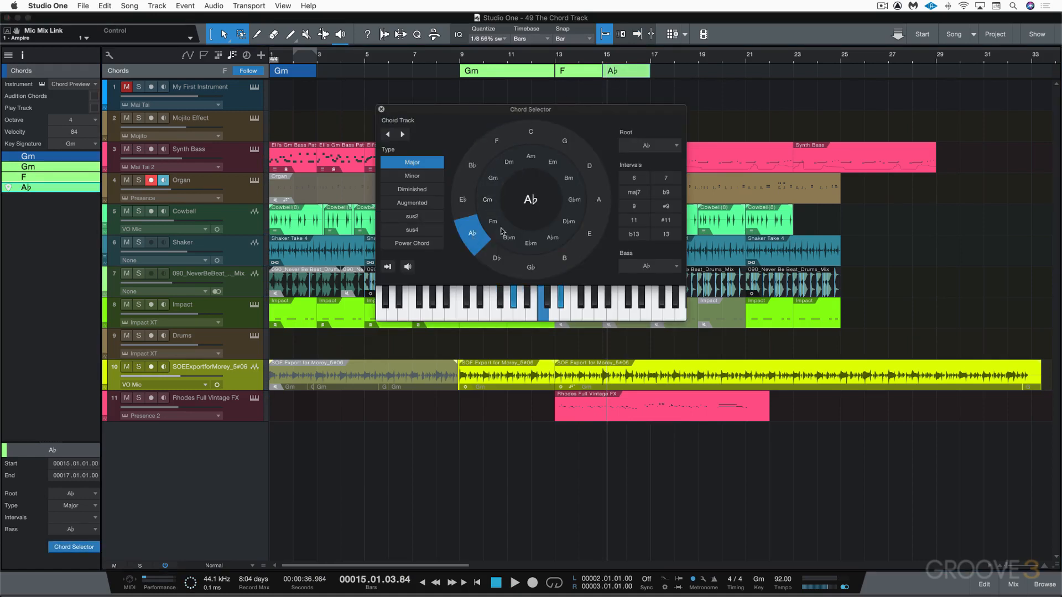
left_click(634, 207)
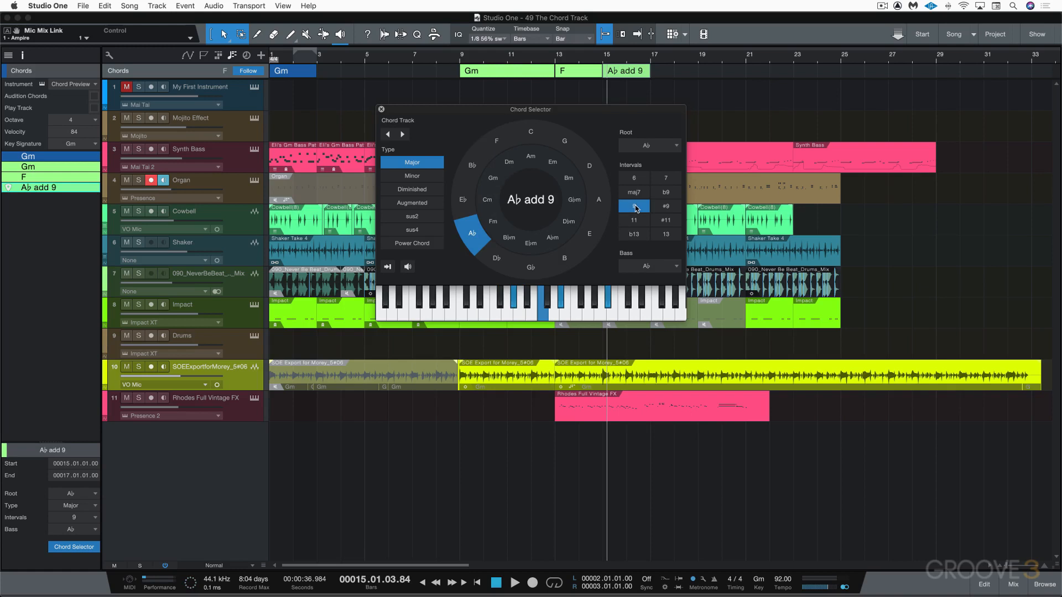
left_click(381, 109)
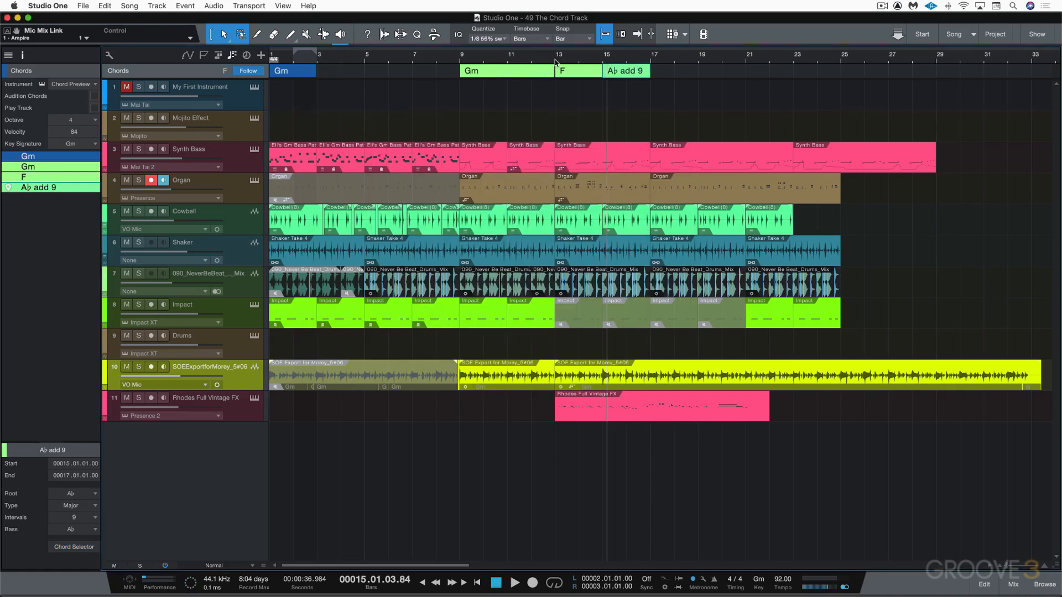
- Play the song from bar 13 to audition the F and A♭ add 9 chords, and stop in bar 16
left_click(555, 60)
key("space")
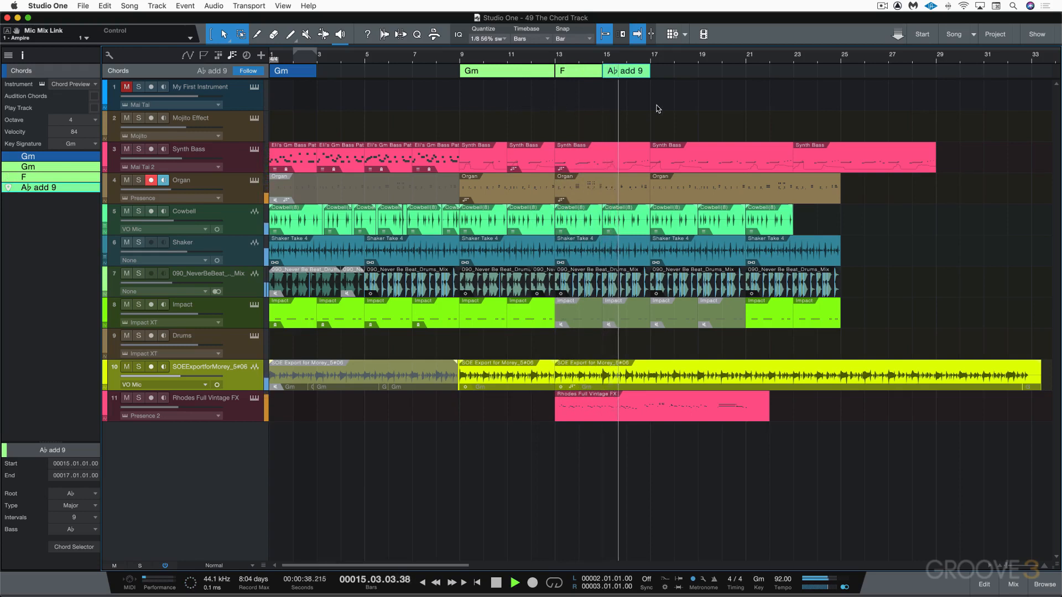
key("space")
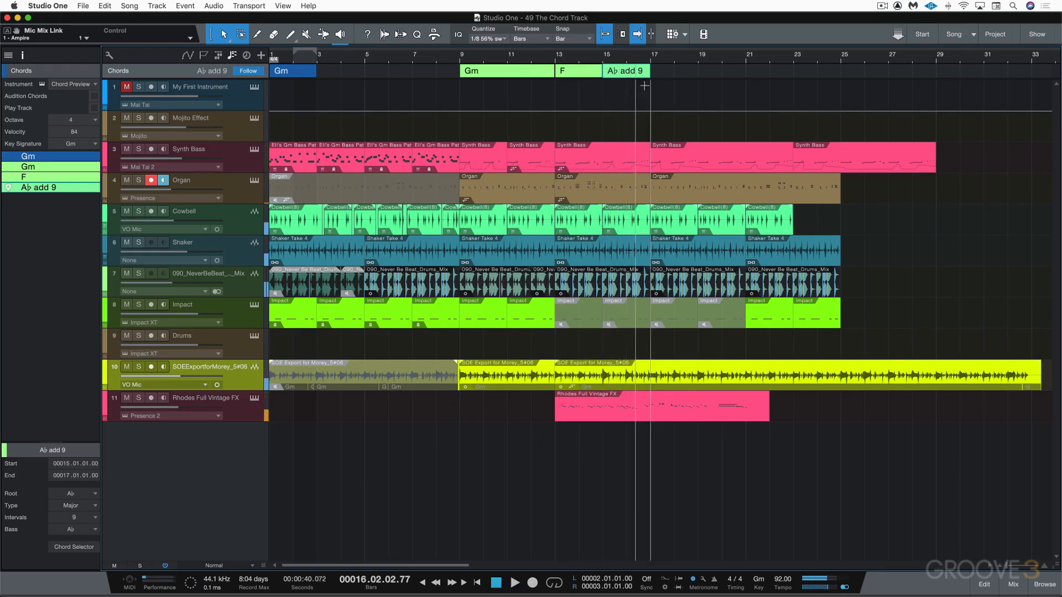
- Copy the A♭ add 9 chord to bar 17 and change the copy to Gm add 9
left_click_drag(634, 71, 673, 73)
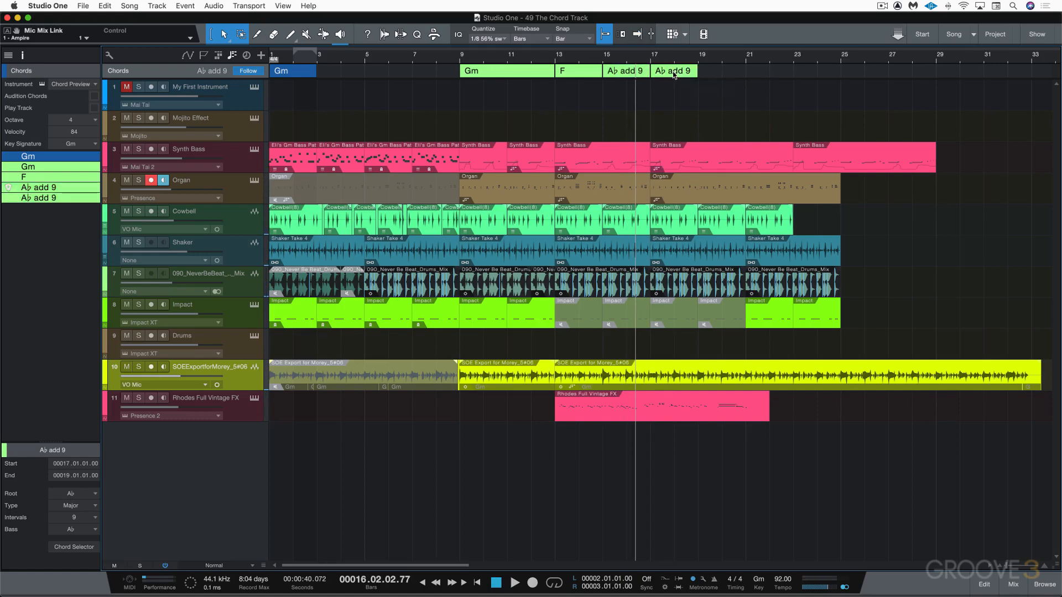
double_click(673, 74)
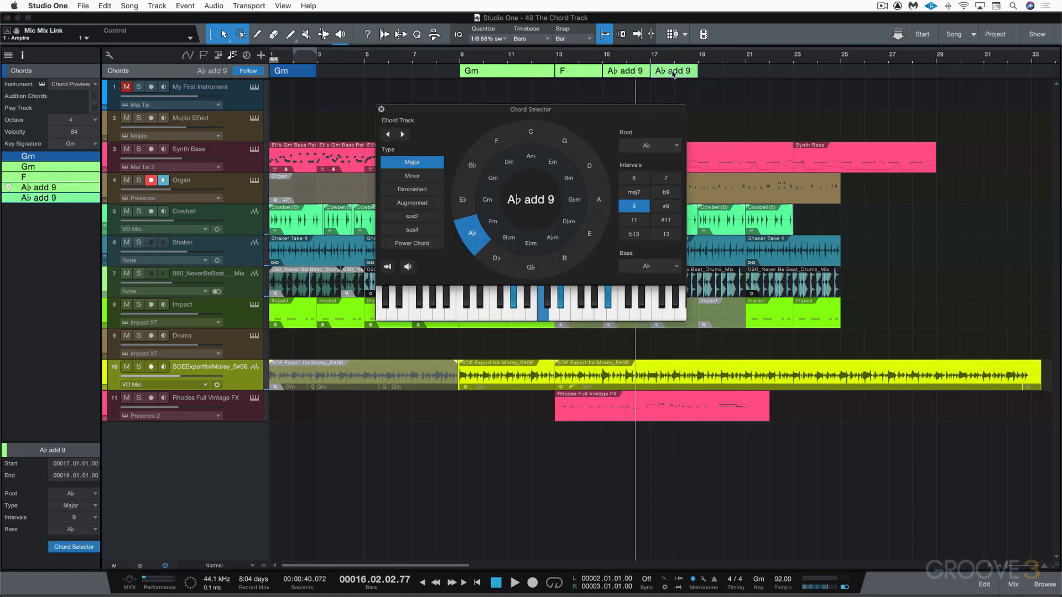
left_click(493, 179)
left_click(381, 109)
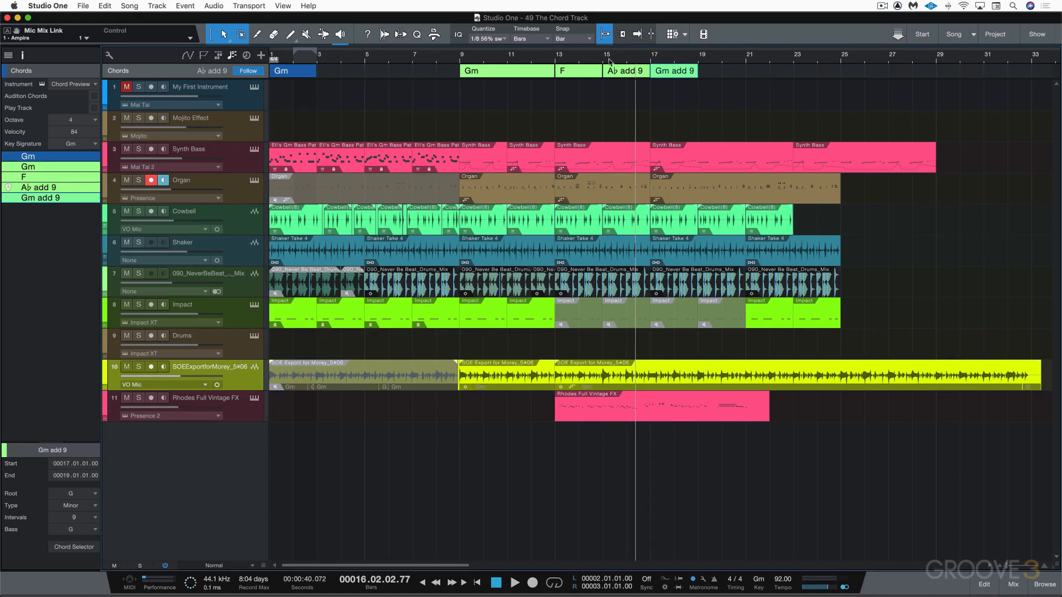
- Play the song from bar 15 to audition the change from A♭ add 9 to Gm add 9
left_click(611, 63)
key("space")
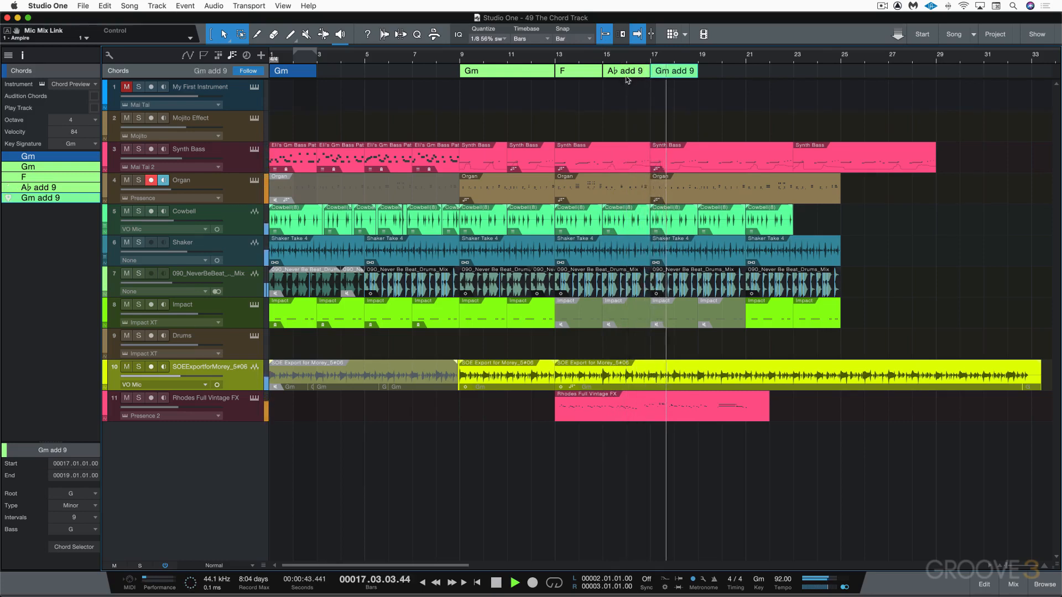
key("space")
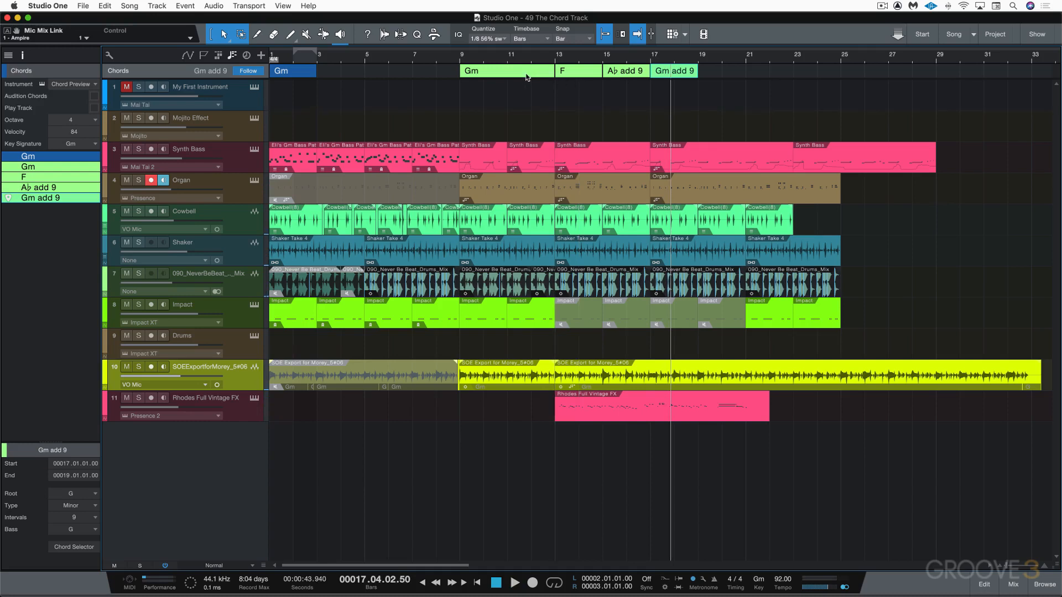
- Open the Chord Selector for the F chord at bar 13 and step through the Chord Track's chords to Gm add 9
double_click(575, 72)
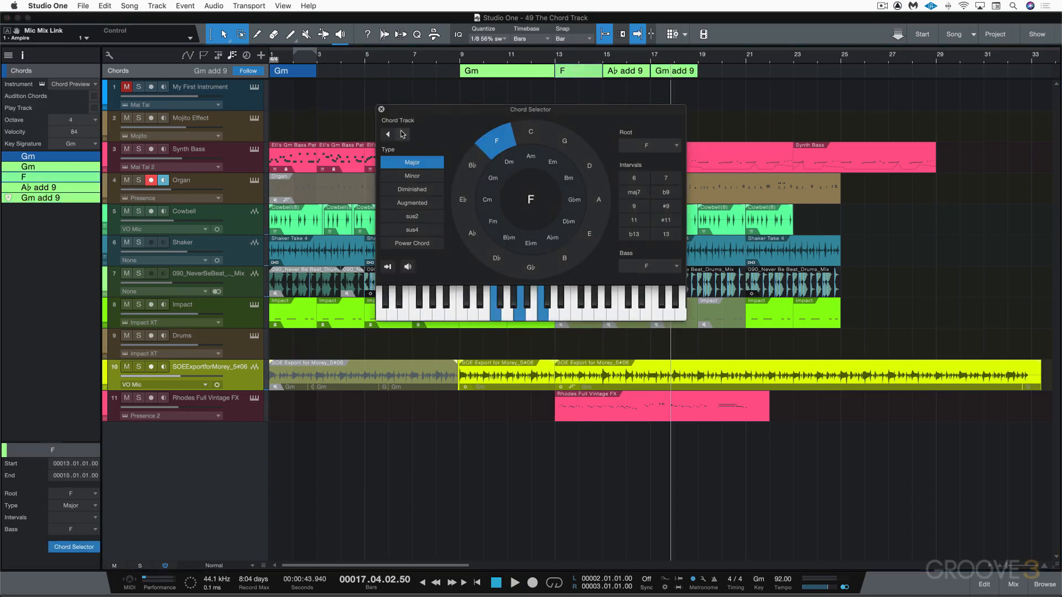
left_click(403, 134)
left_click(388, 134)
left_click(403, 134)
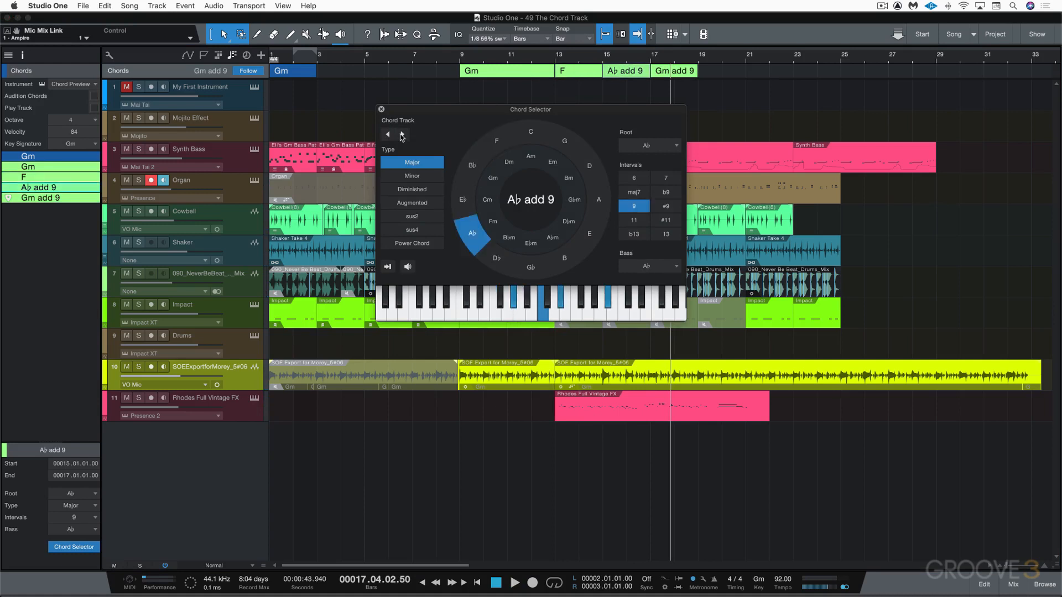
left_click(403, 133)
- Enable chord auditioning, step back to F and forward to A♭ add 9 to hear them, and close the Chord Selector with auditioning off
left_click(406, 267)
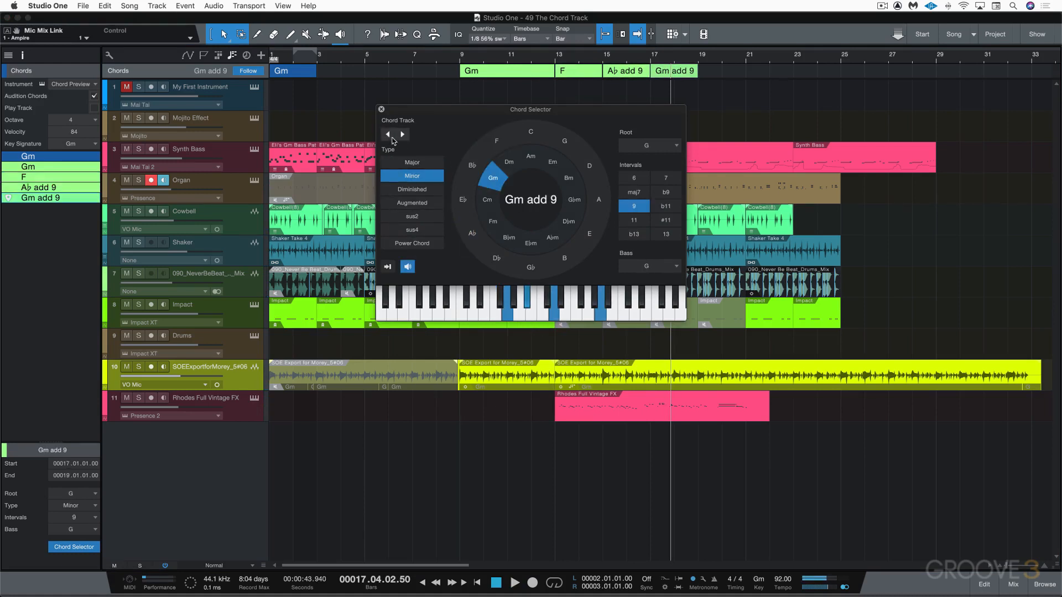
left_click(387, 135)
left_click(388, 135)
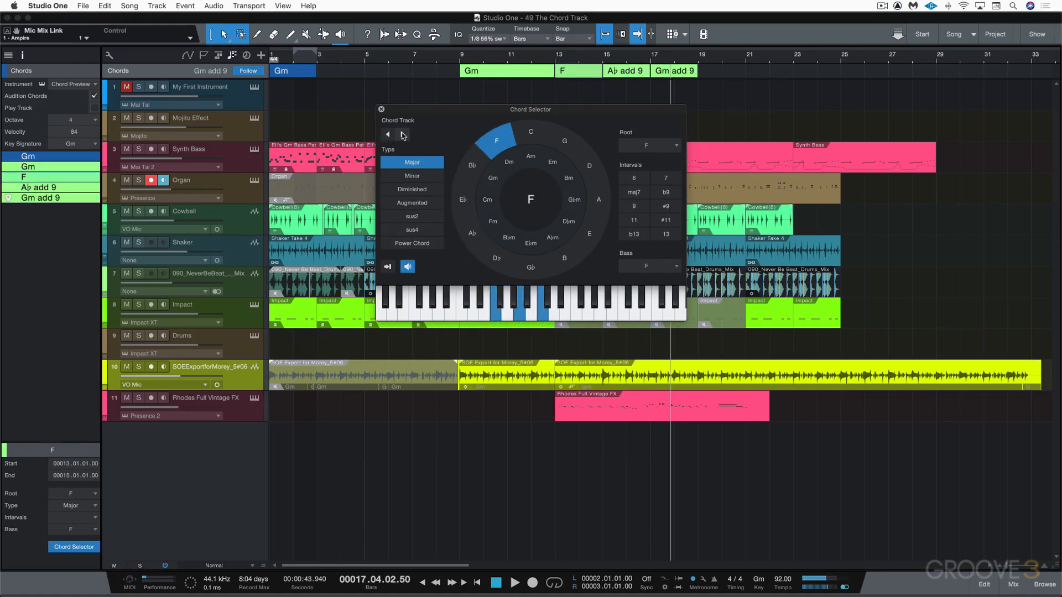
left_click(402, 134)
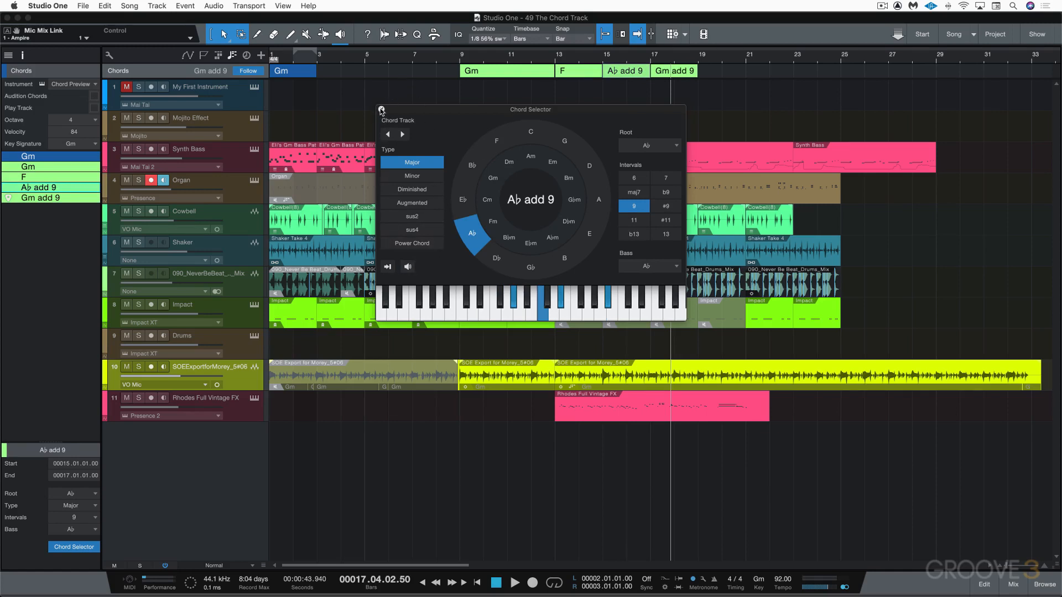
left_click(381, 110)
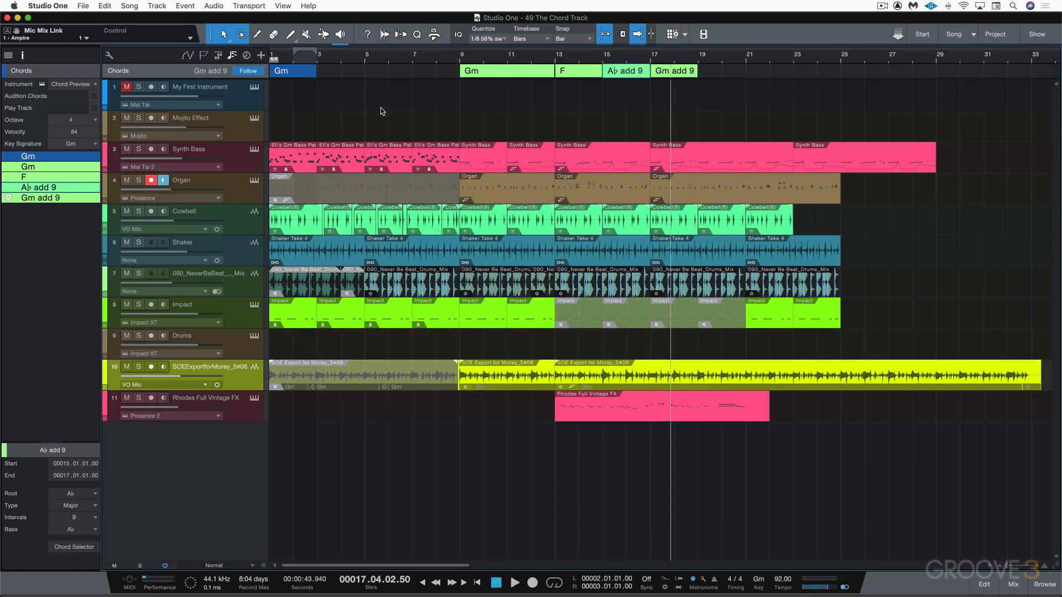